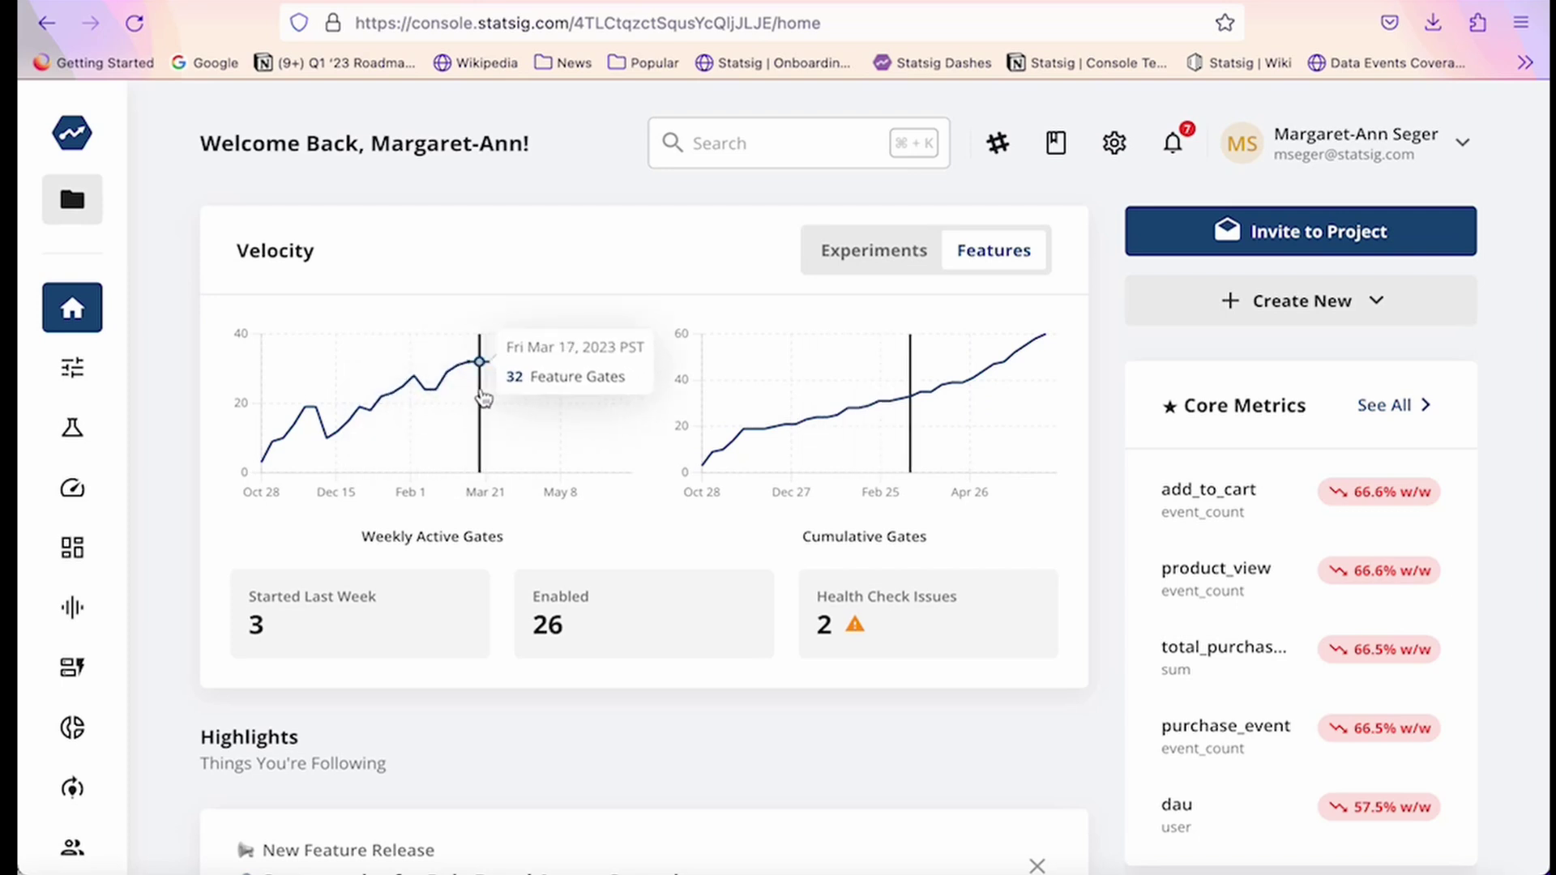
Switch Velocity to Experiments, scroll the Highlights feed, and open the Feature Gates list
click(864, 248)
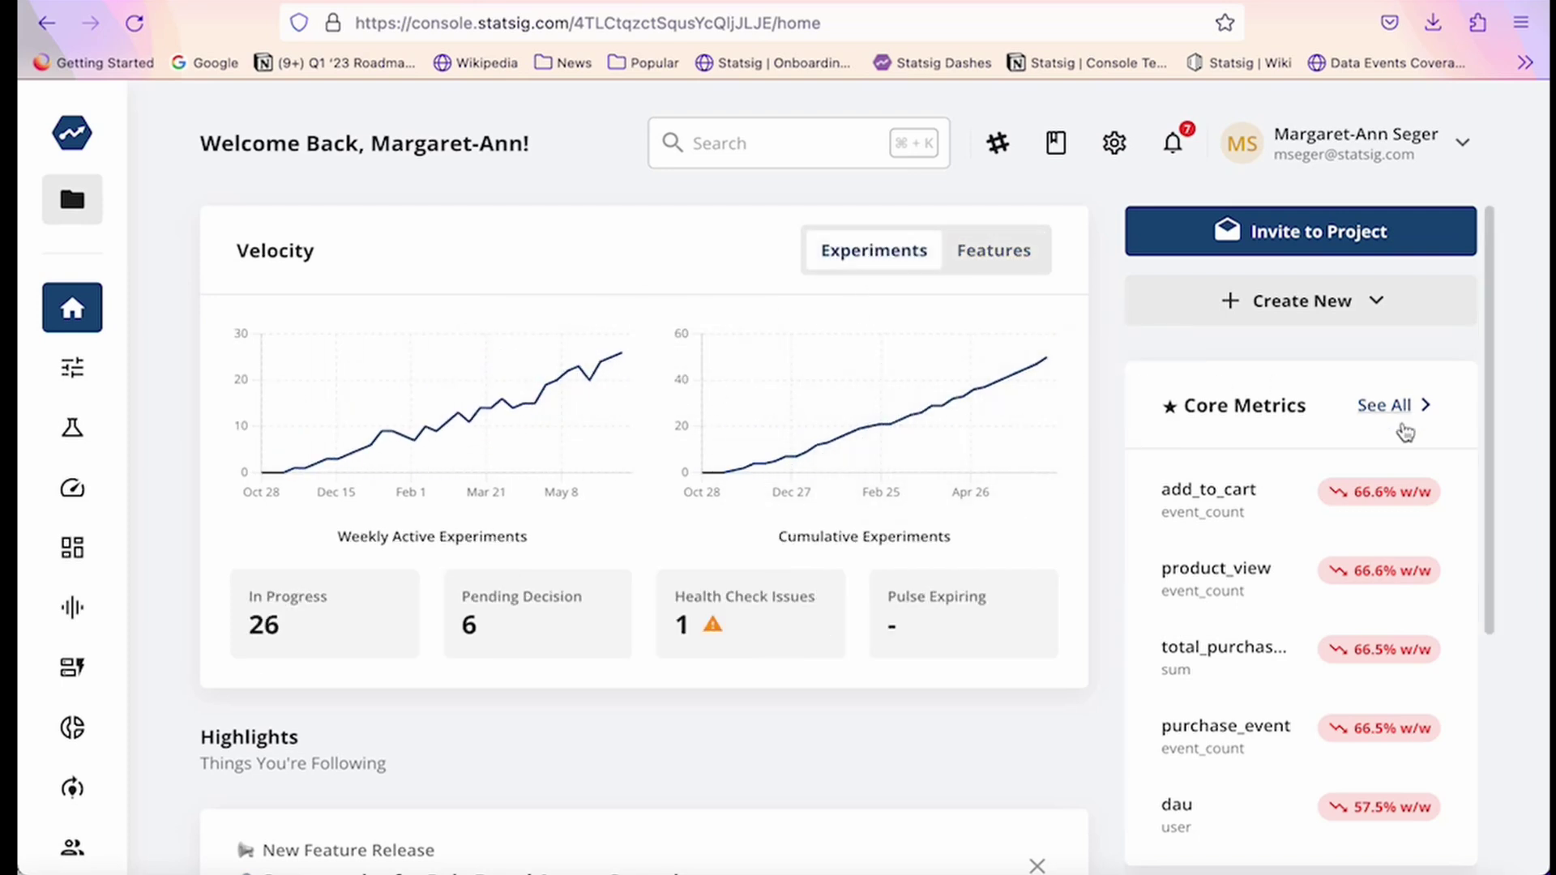
mouse_move(1417, 577)
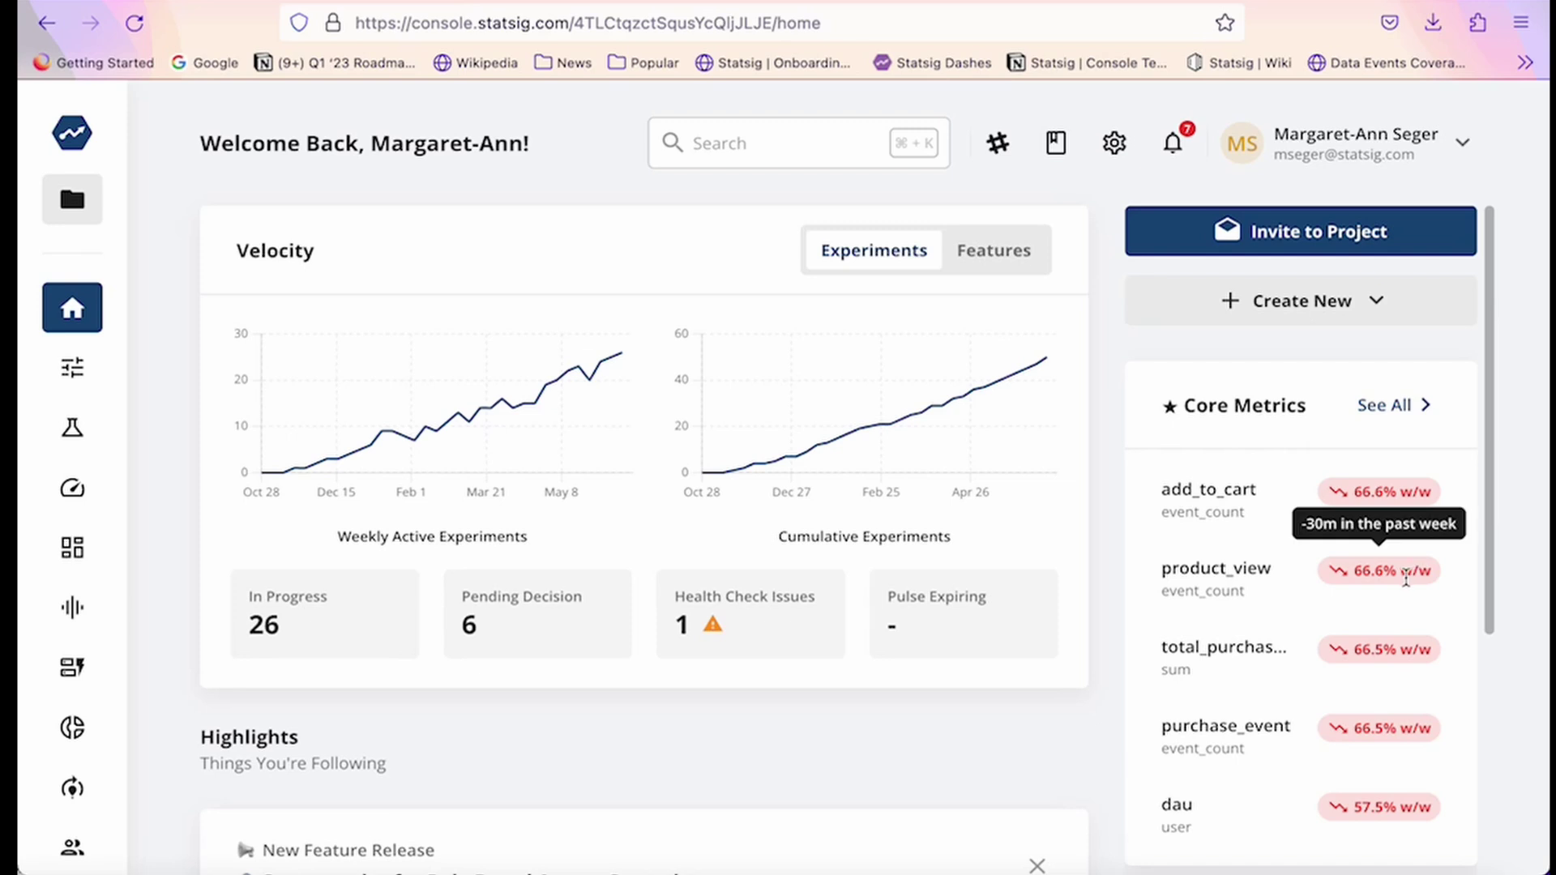
scroll(1132, 708, down, 2)
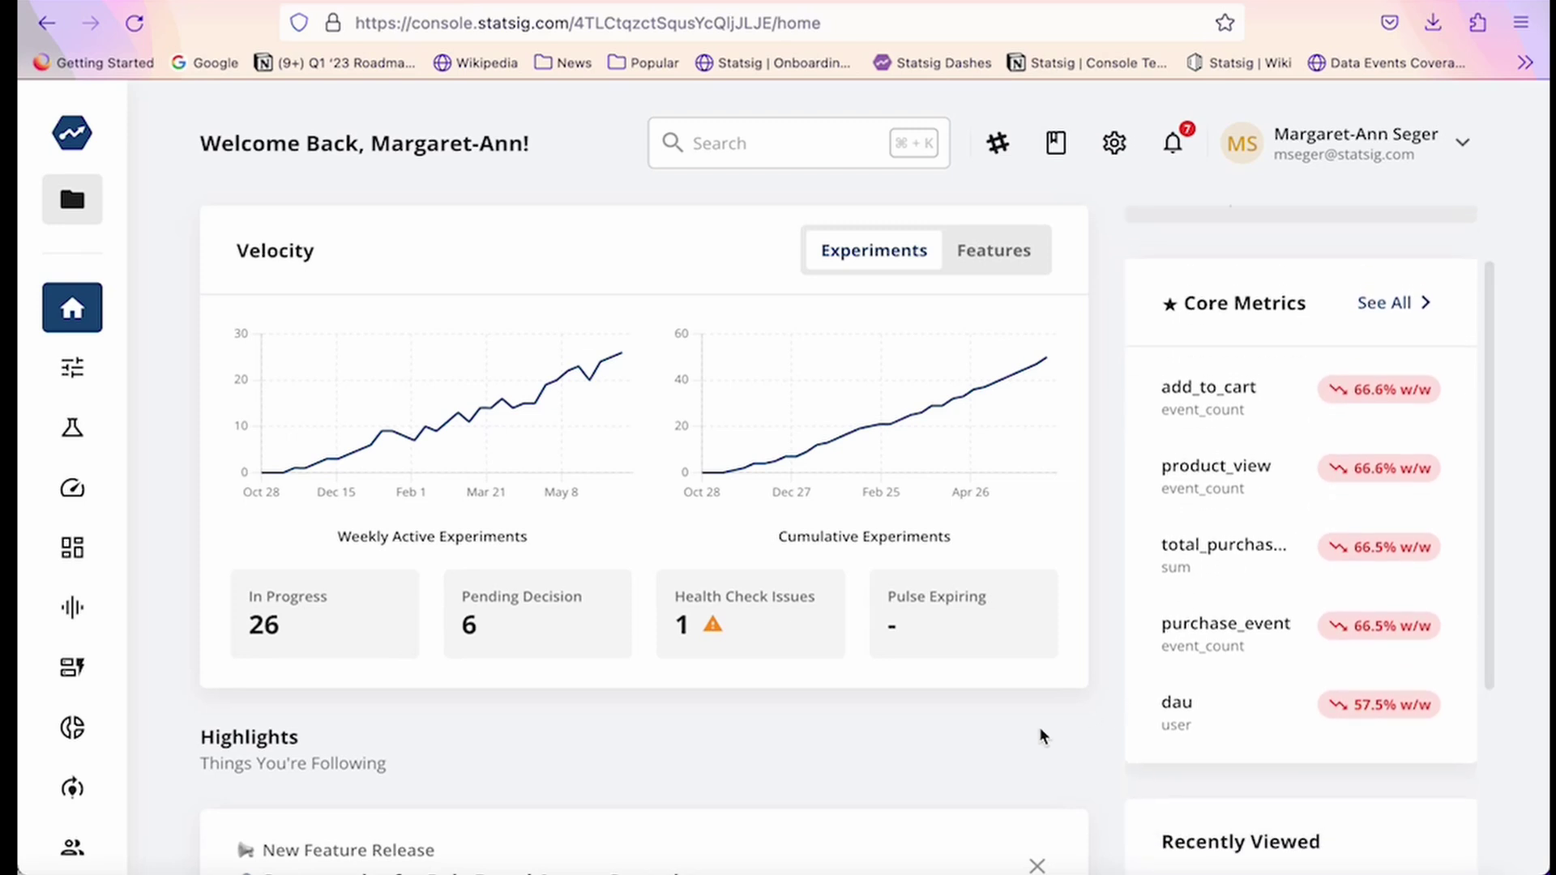
scroll(1043, 736, down, 5)
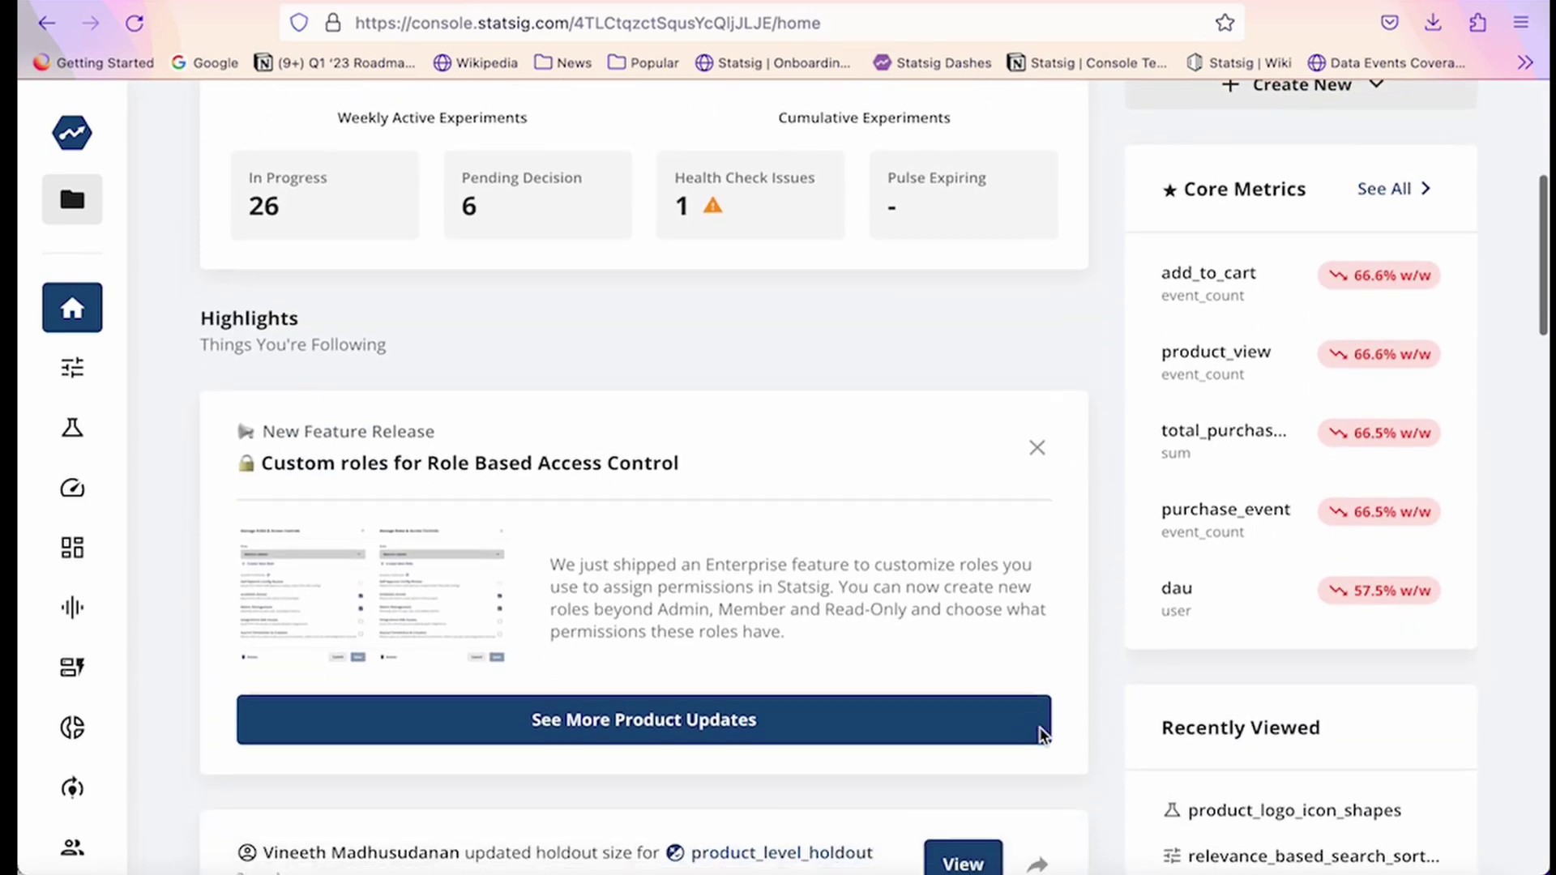
scroll(1043, 736, down, 10)
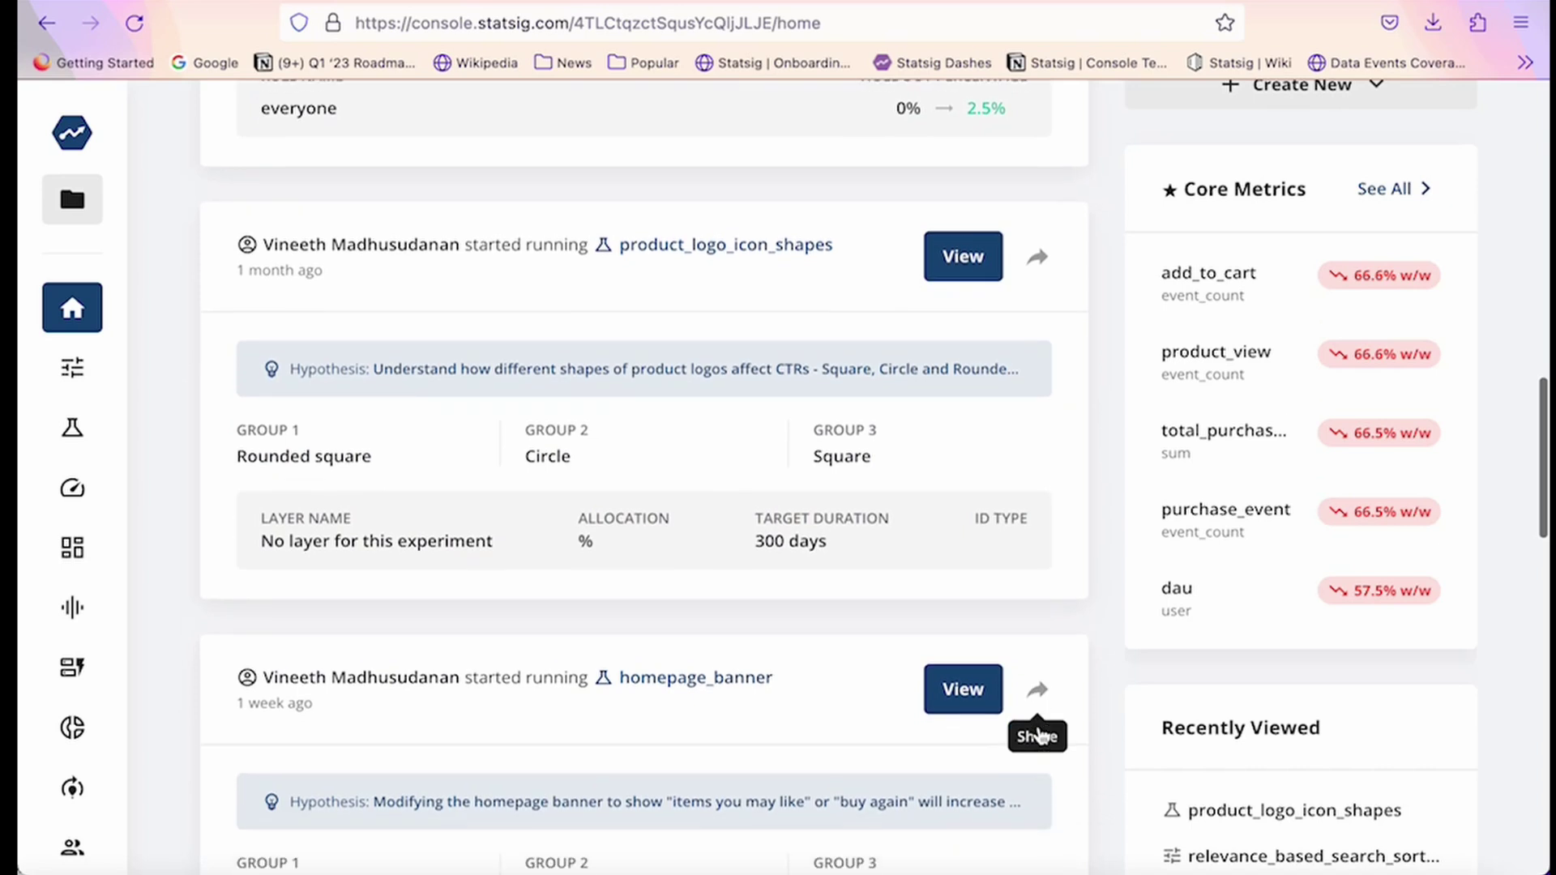
scroll(1040, 735, down, 7)
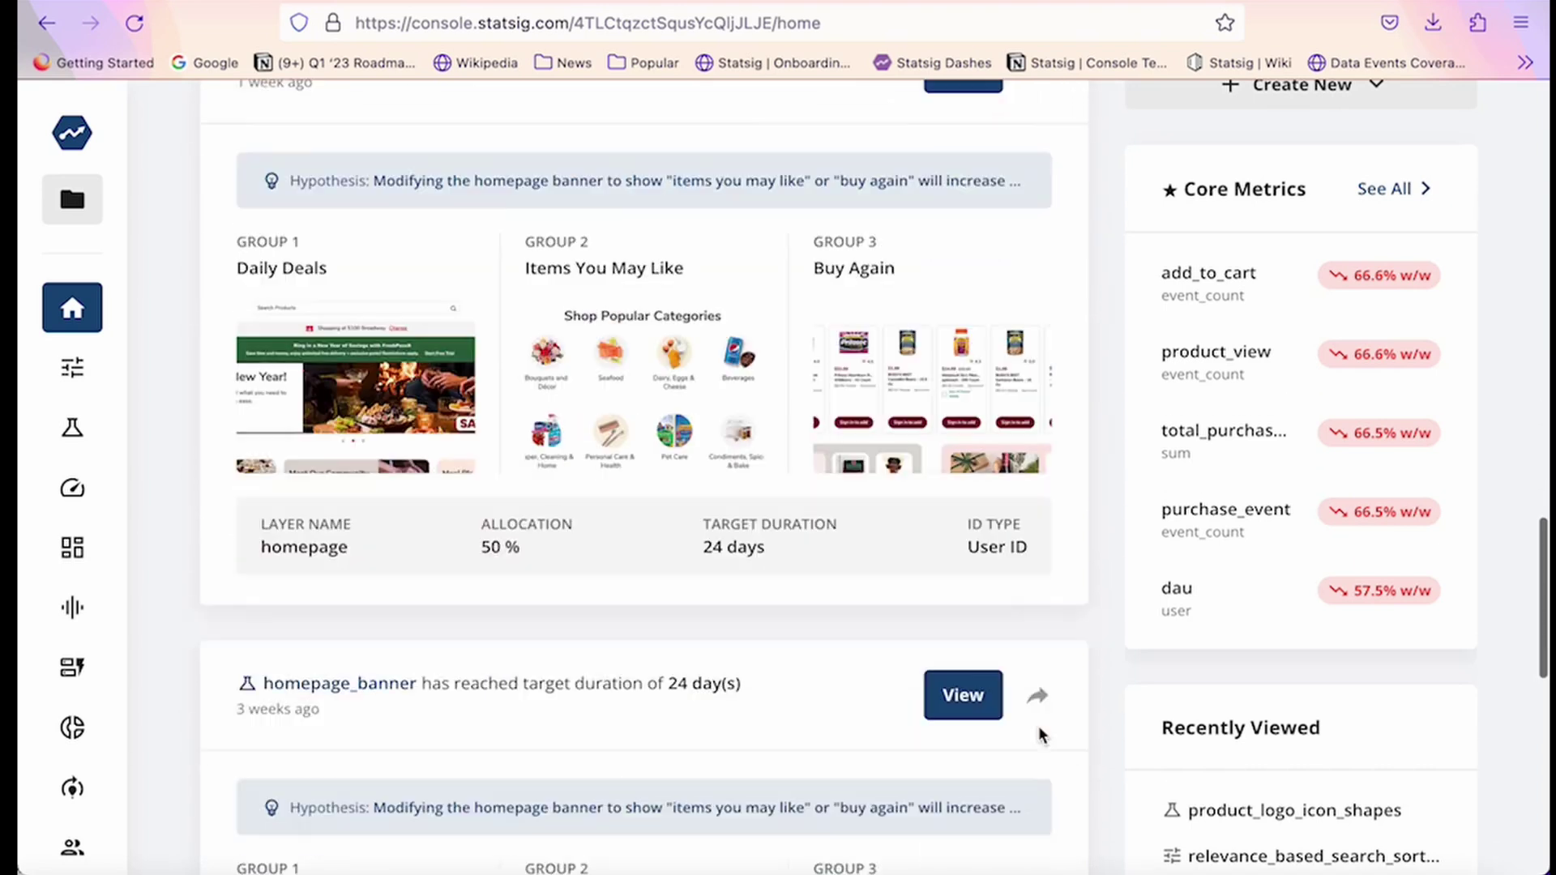
scroll(1043, 736, down, 10)
mouse_move(407, 682)
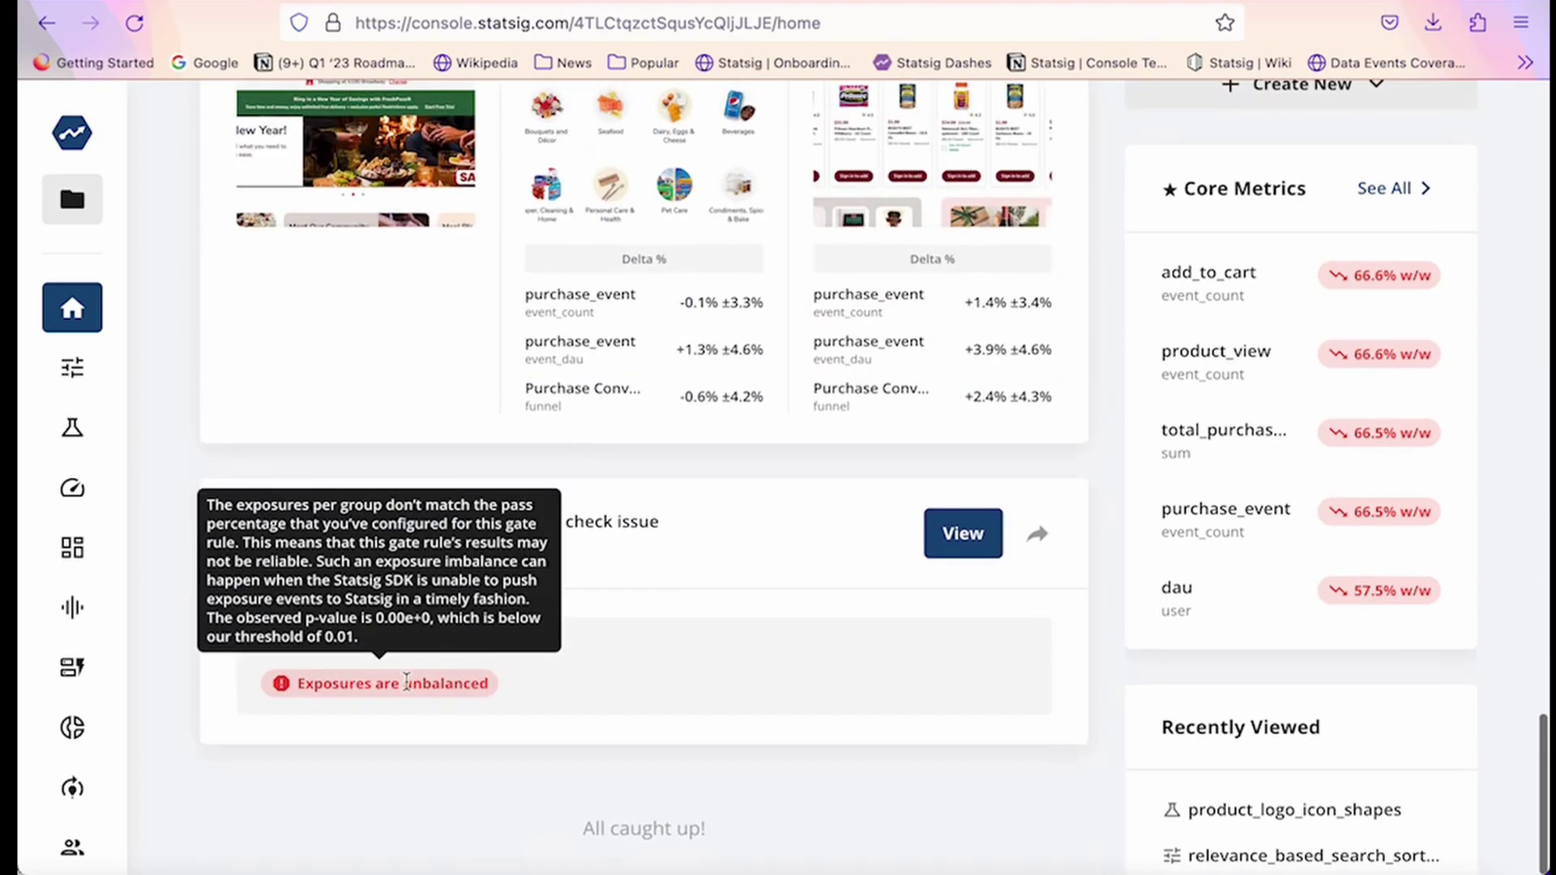
click(125, 357)
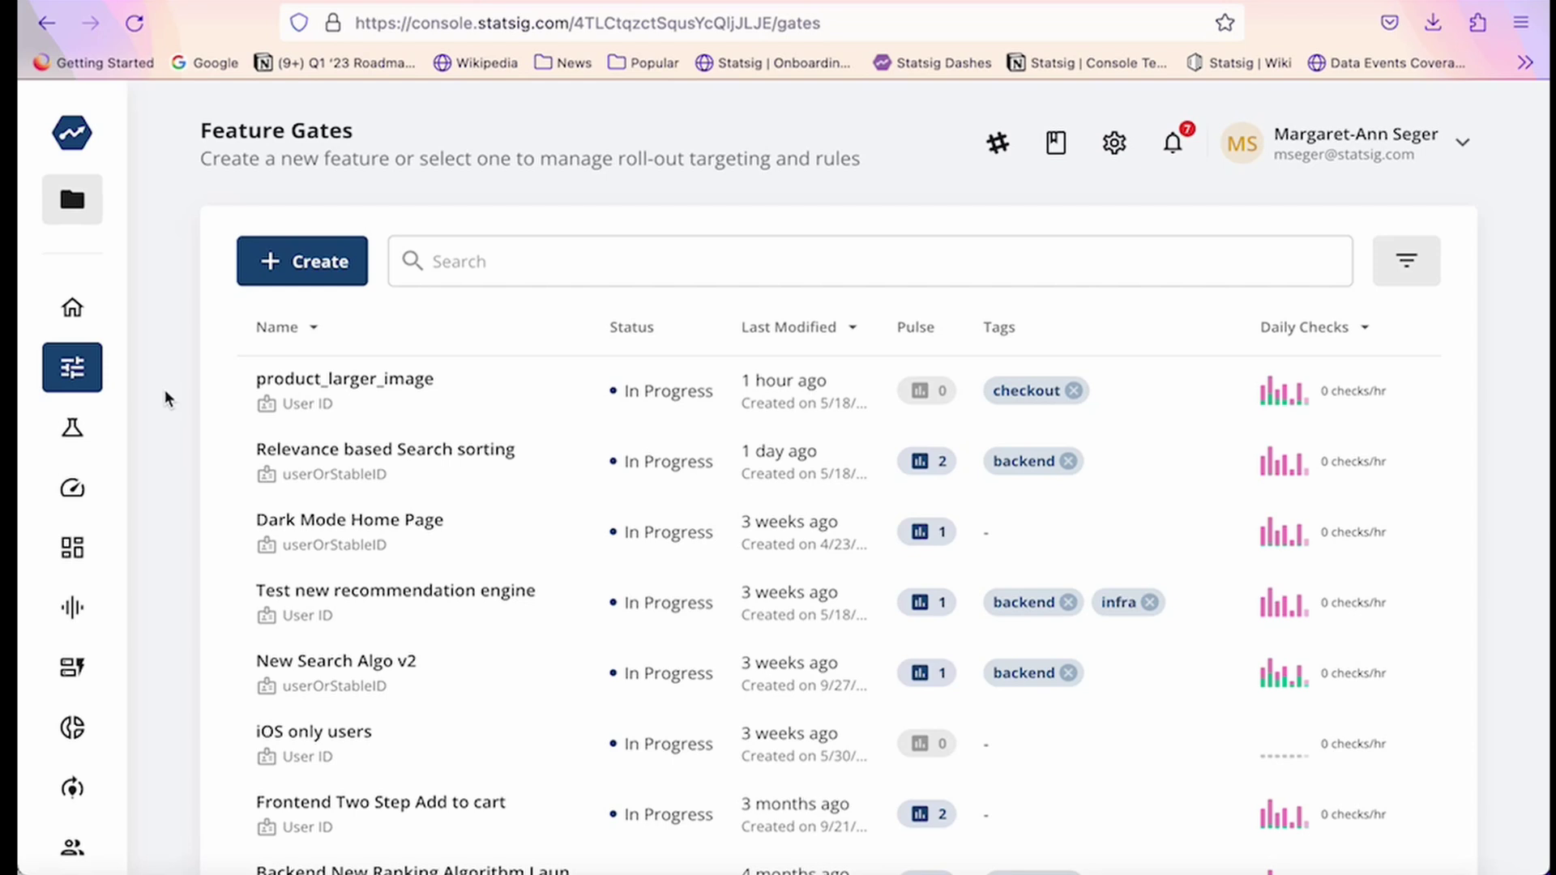
Open the Relevance based Search sorting gate and scroll to its Rules
click(329, 445)
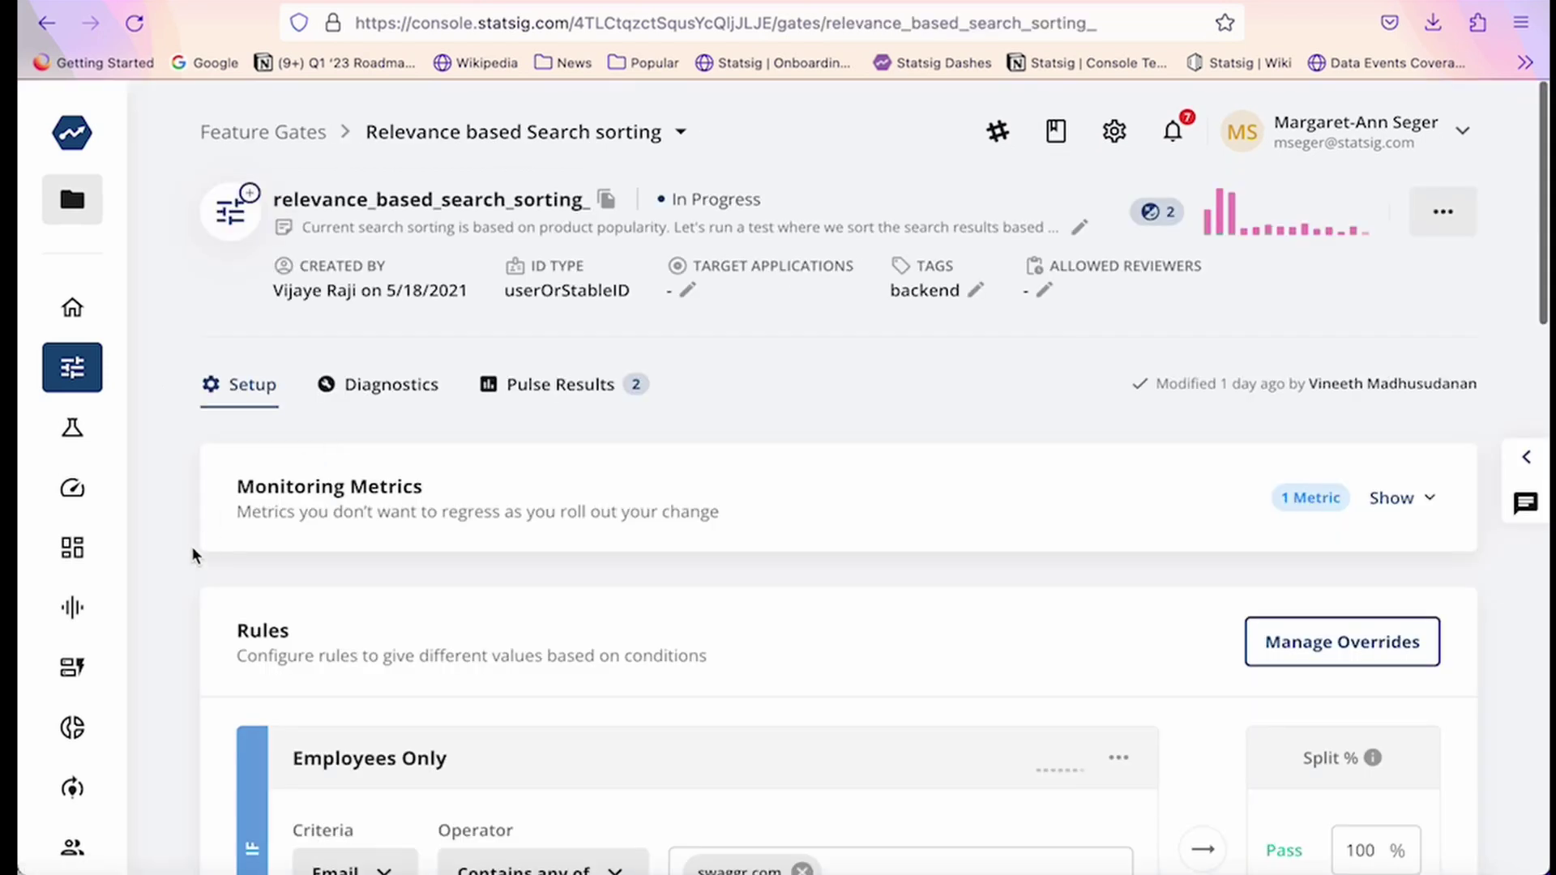
scroll(156, 585, down, 2)
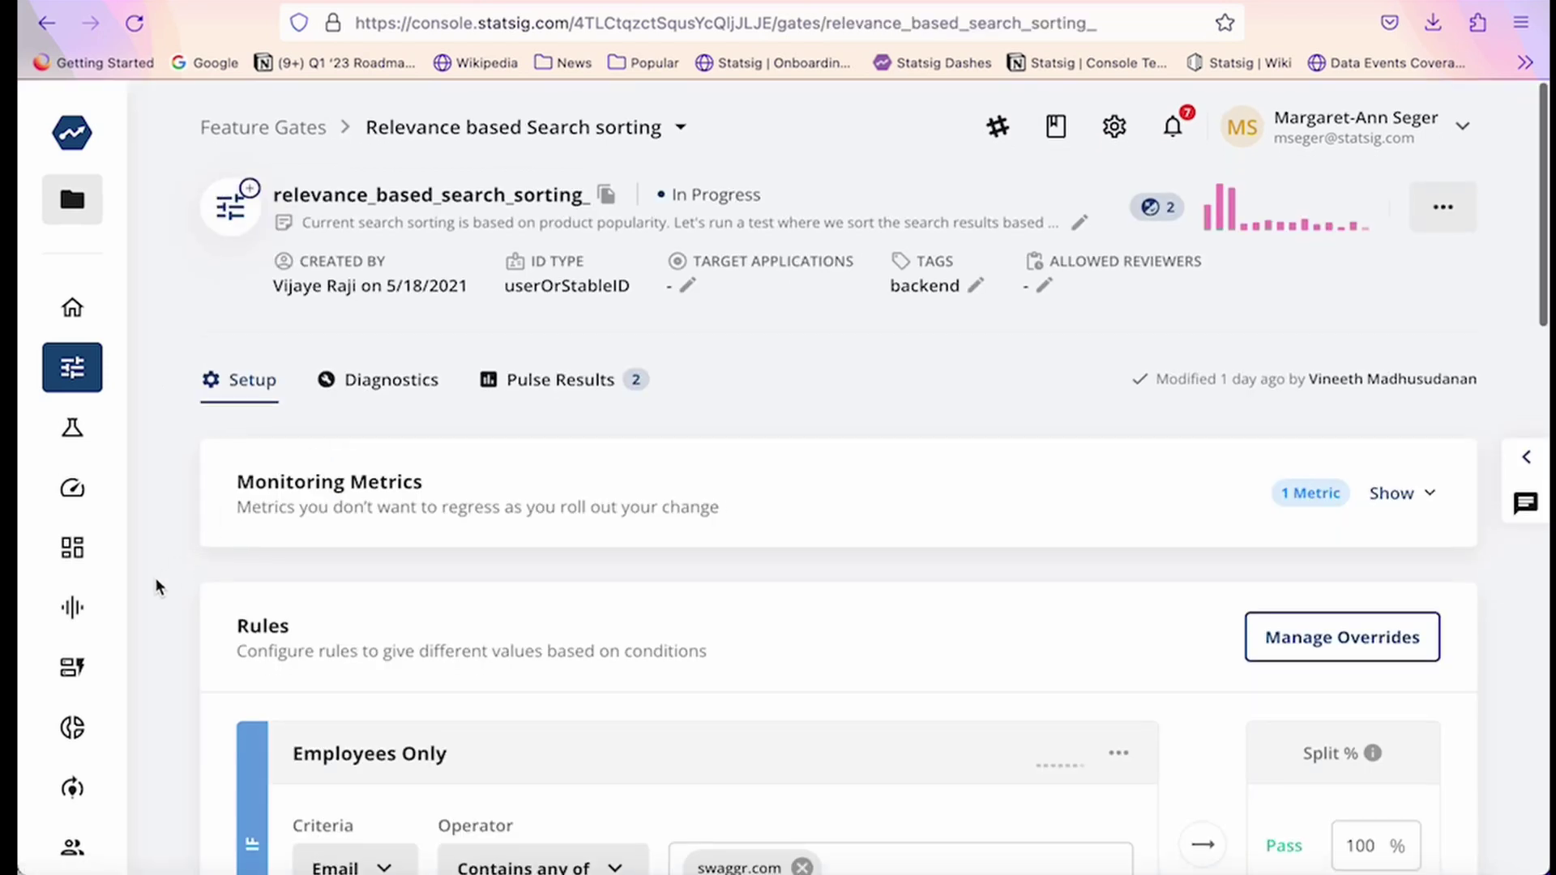
scroll(156, 582, down, 5)
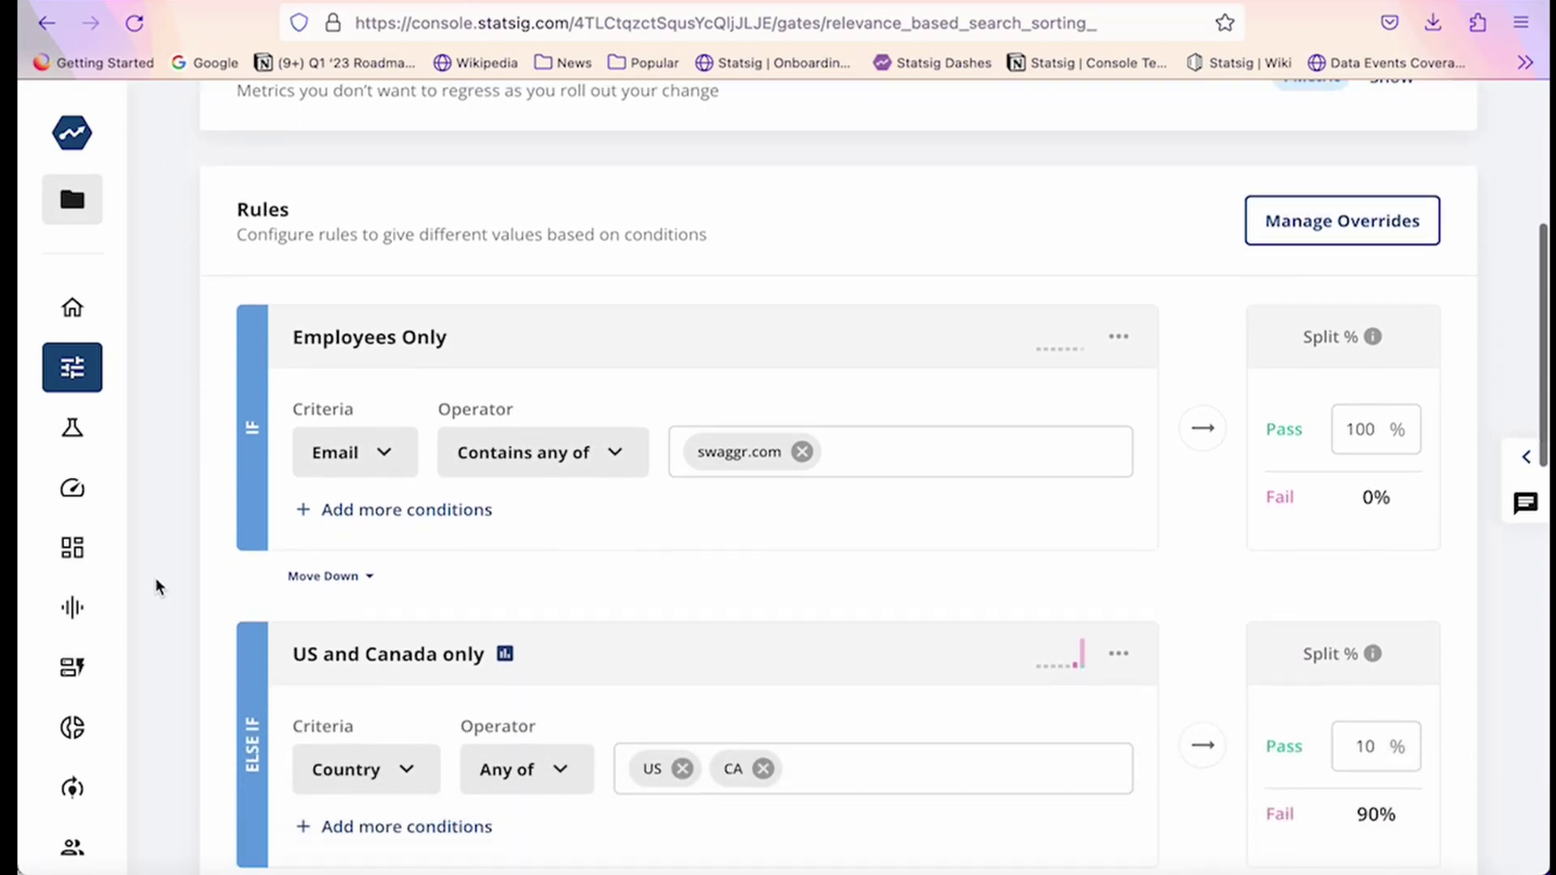
Browse the rule's Criteria options and close the list without changing it
click(347, 443)
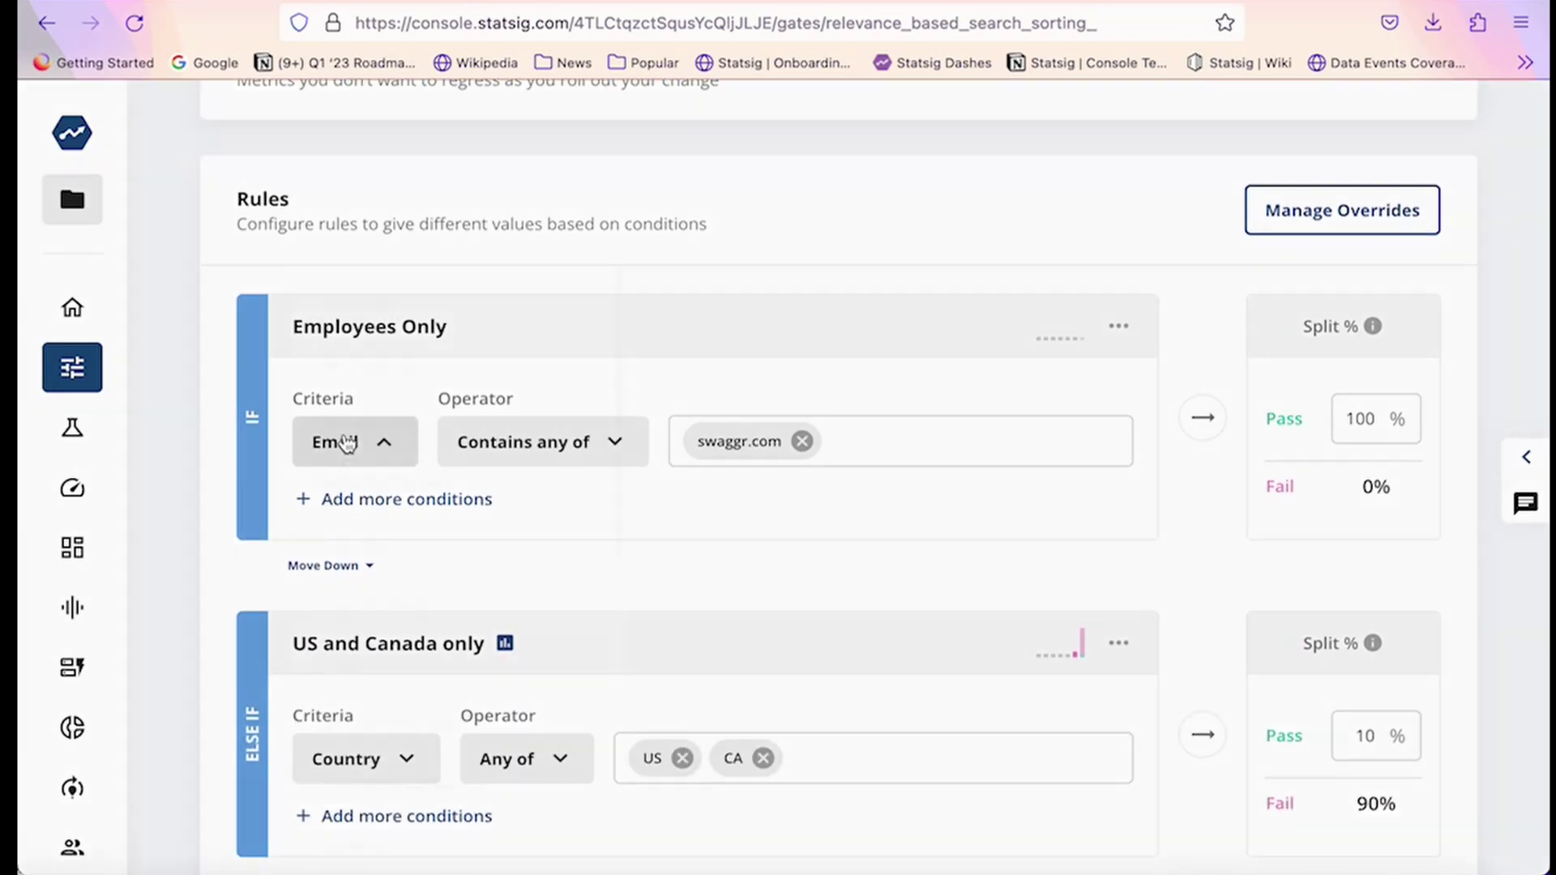
scroll(392, 607, down, 3)
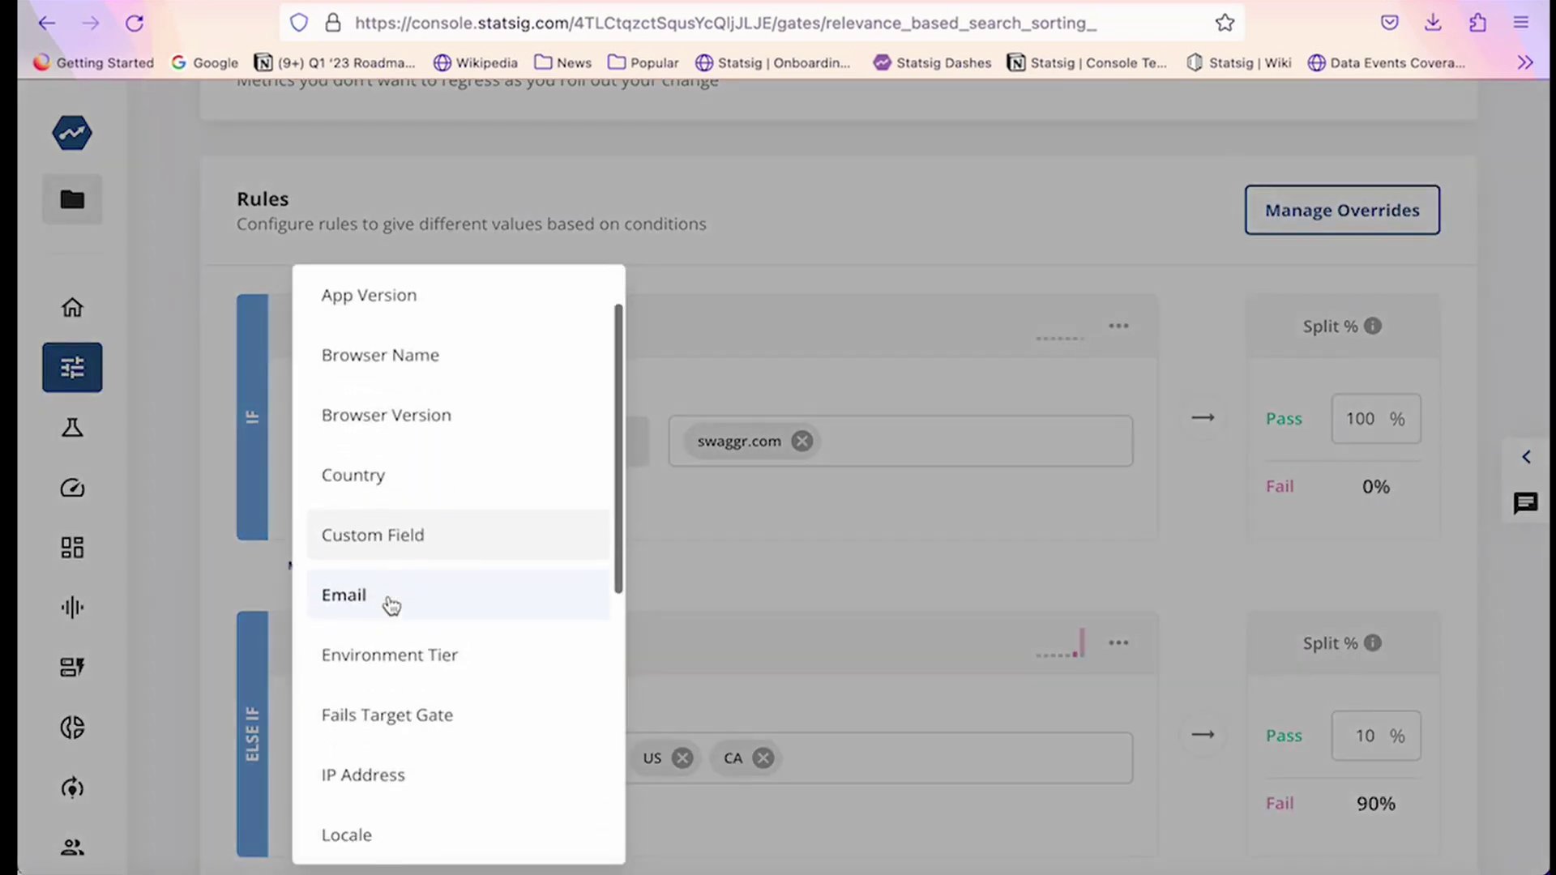
scroll(392, 604, down, 6)
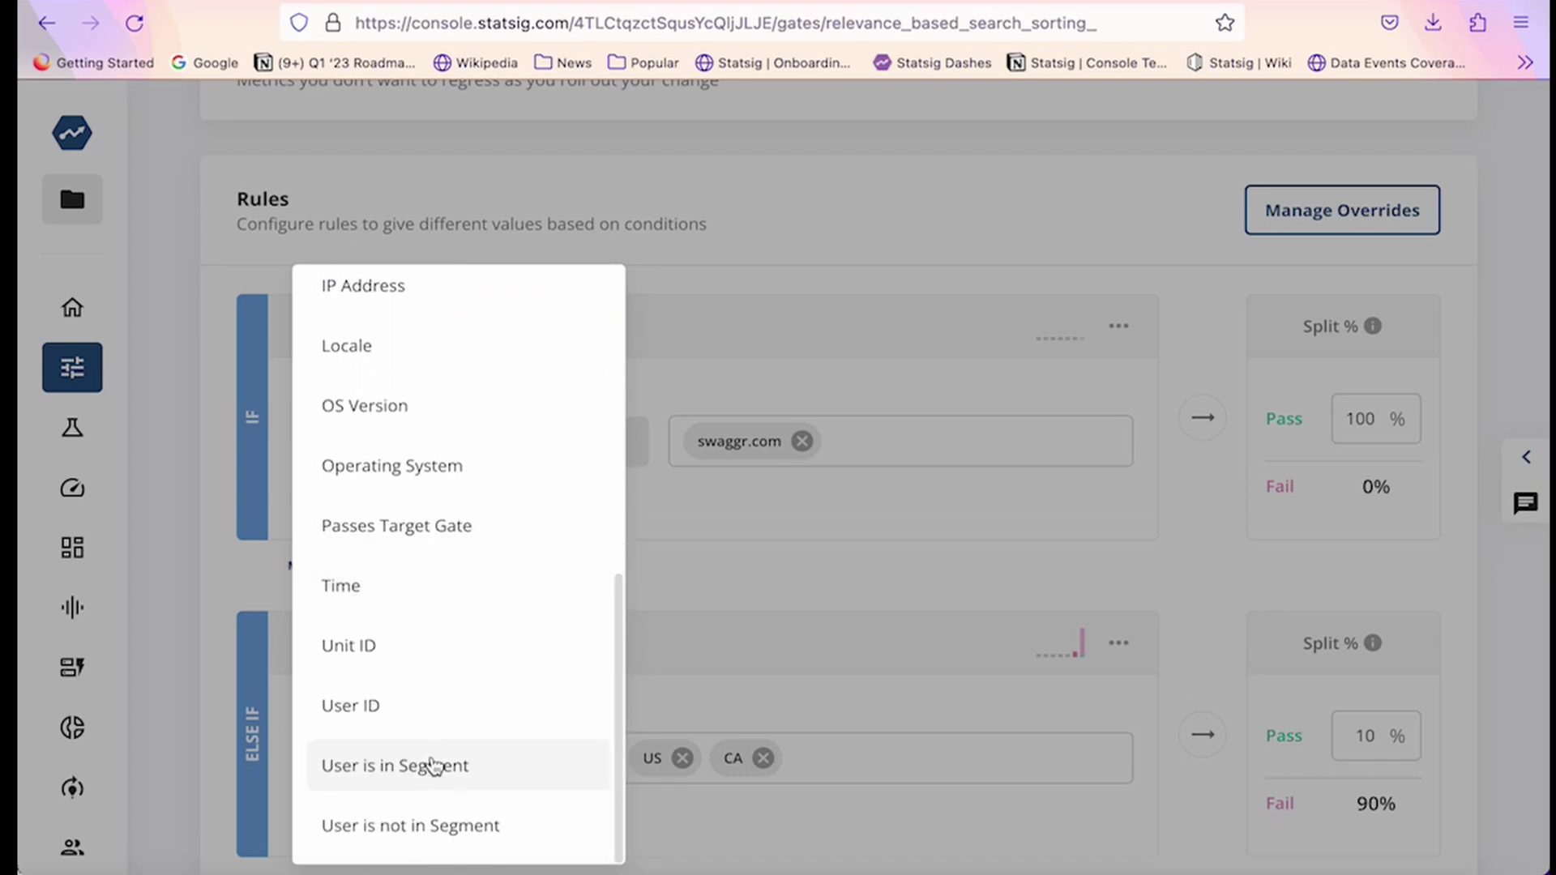
click(183, 635)
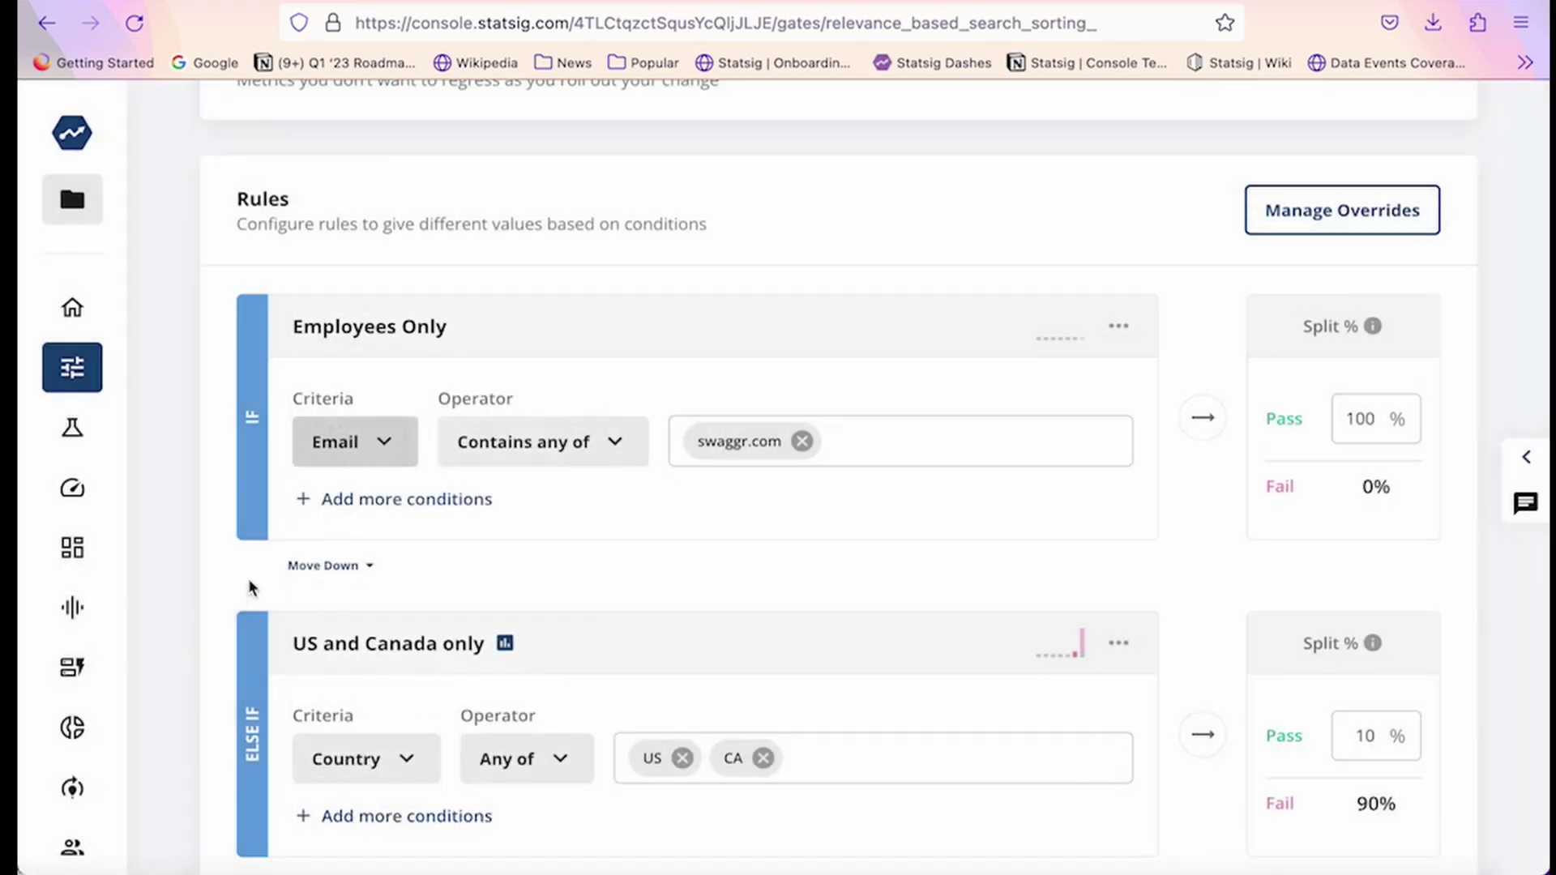
scroll(580, 445, up, 5)
View the gate's Diagnostics down to the Exposure Stream table and back up
click(411, 393)
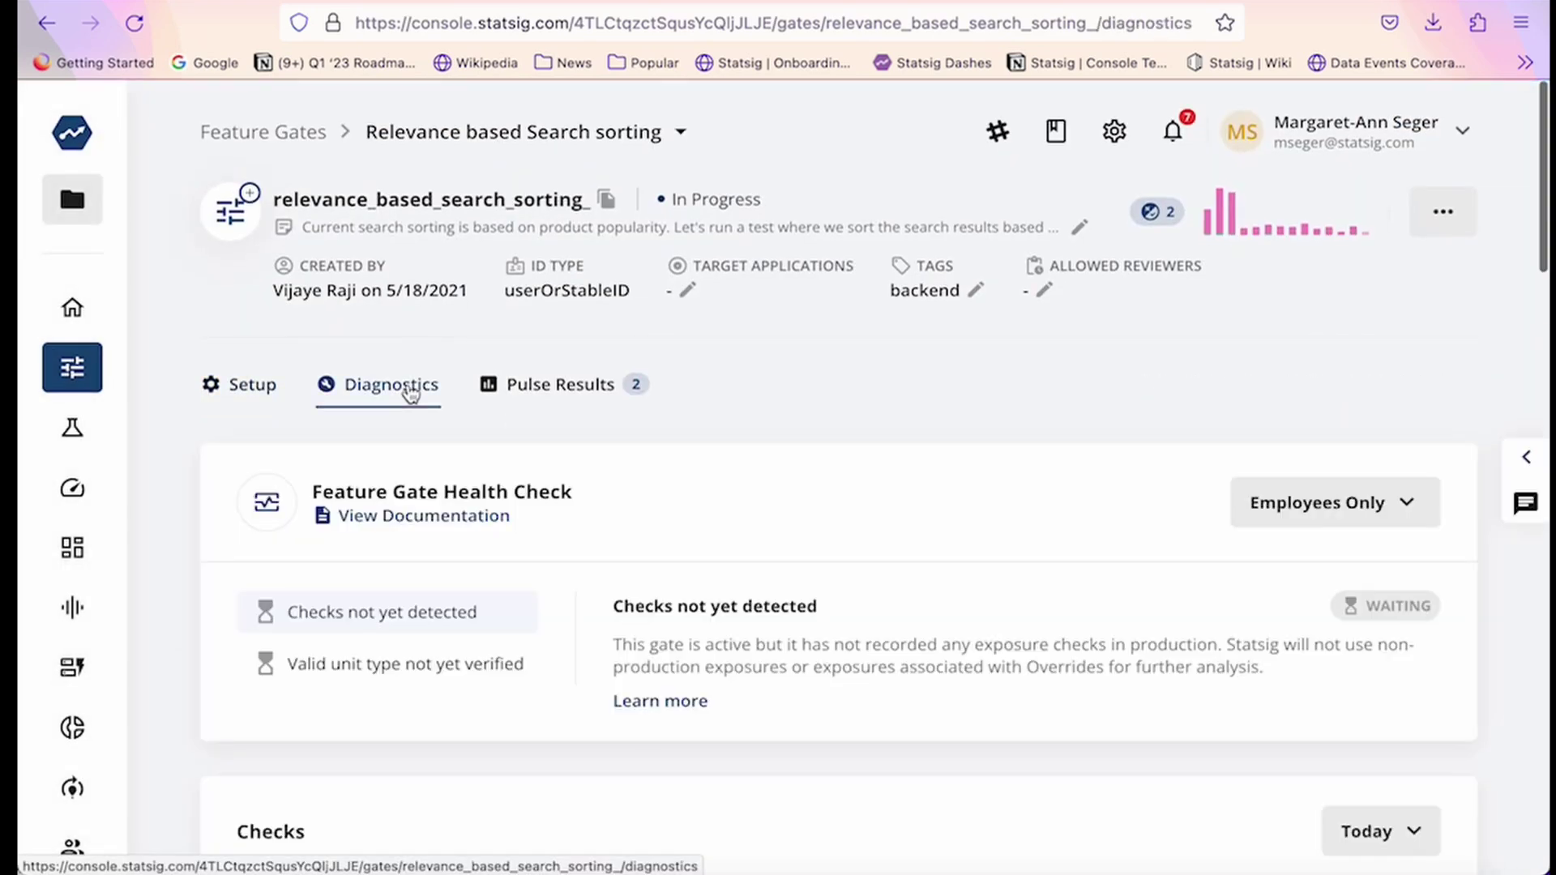
scroll(702, 553, down, 5)
scroll(702, 554, down, 15)
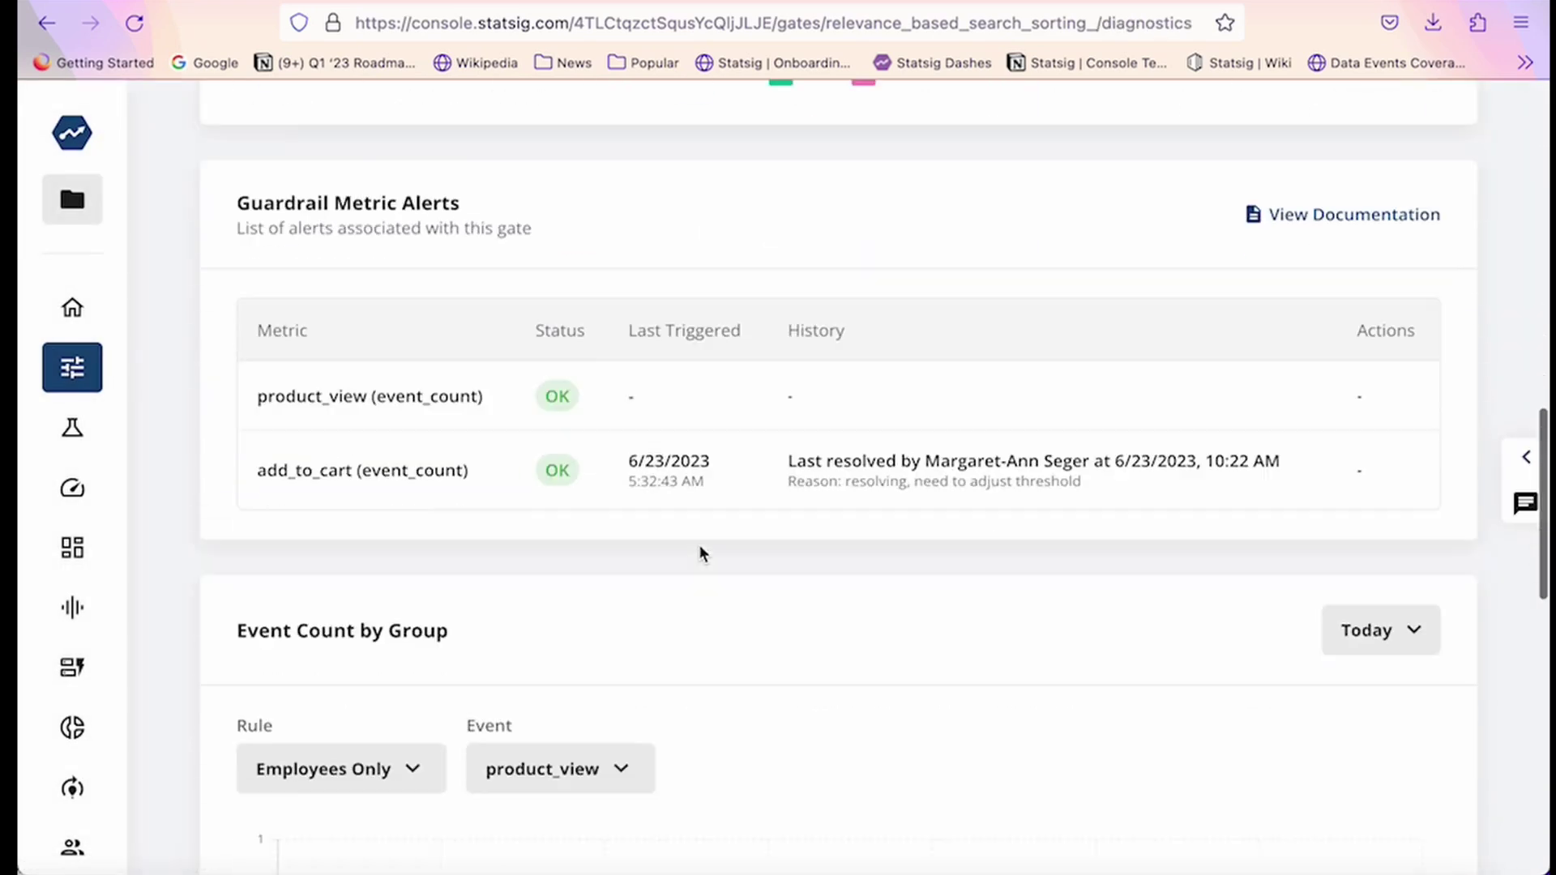
scroll(702, 554, down, 10)
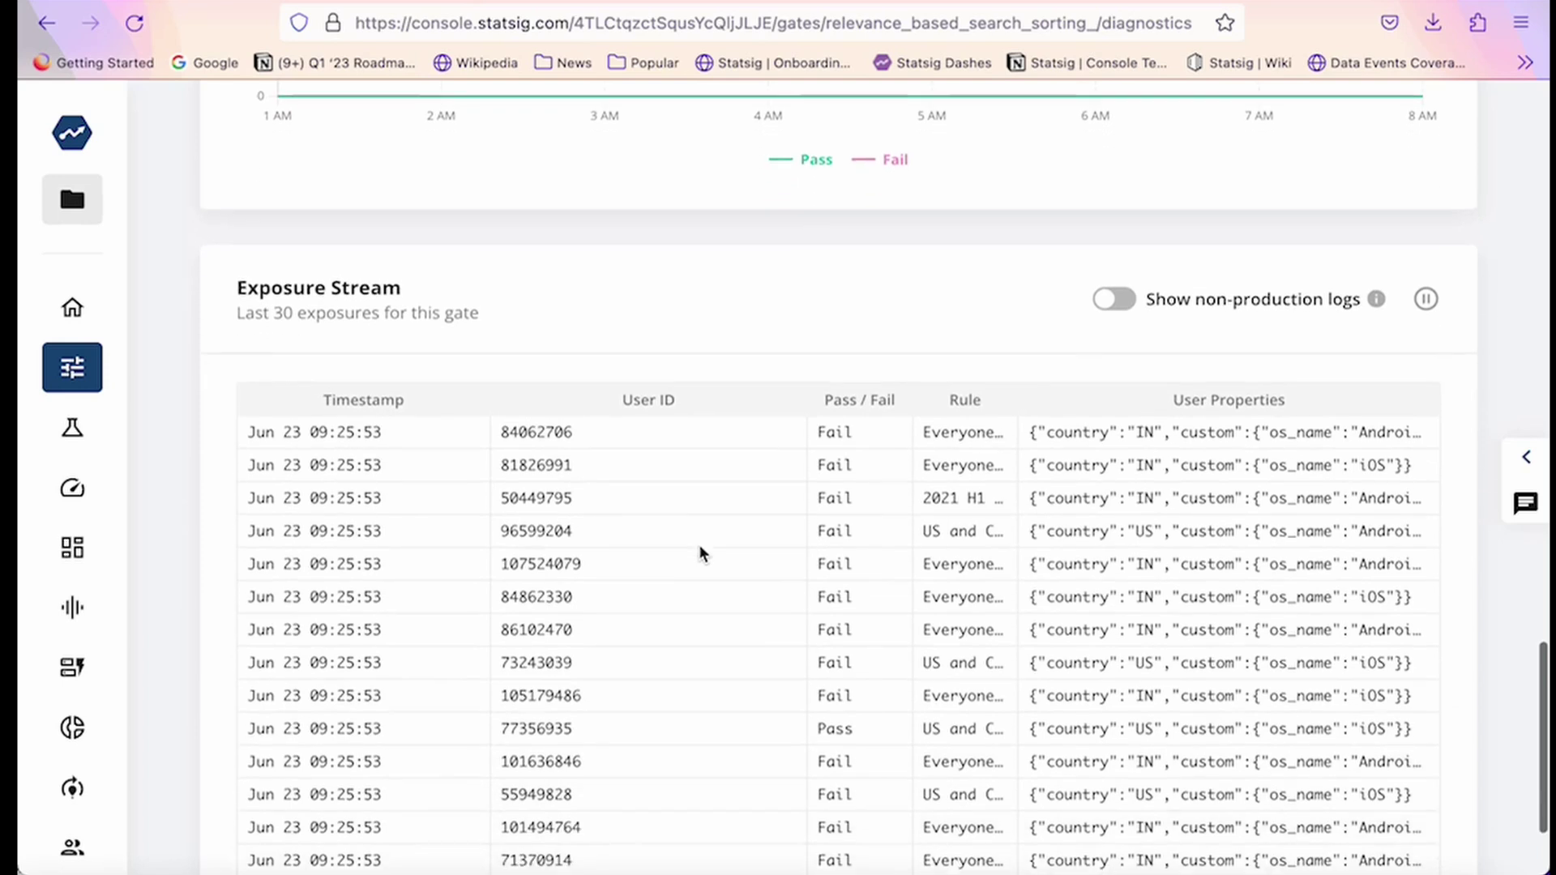
scroll(702, 598, up, 4)
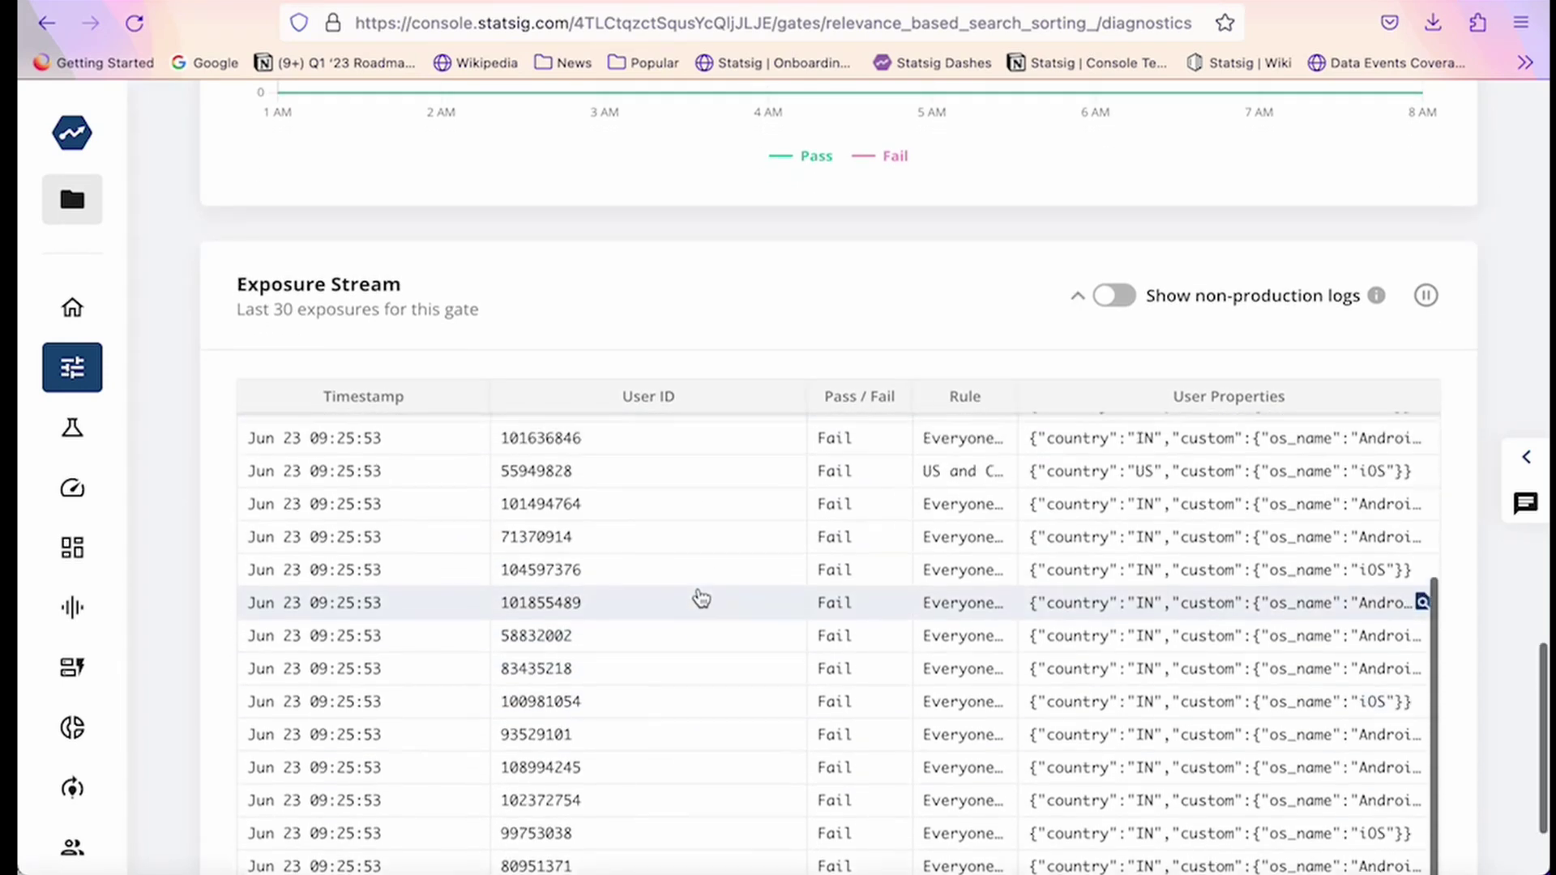
scroll(541, 444, up, 20)
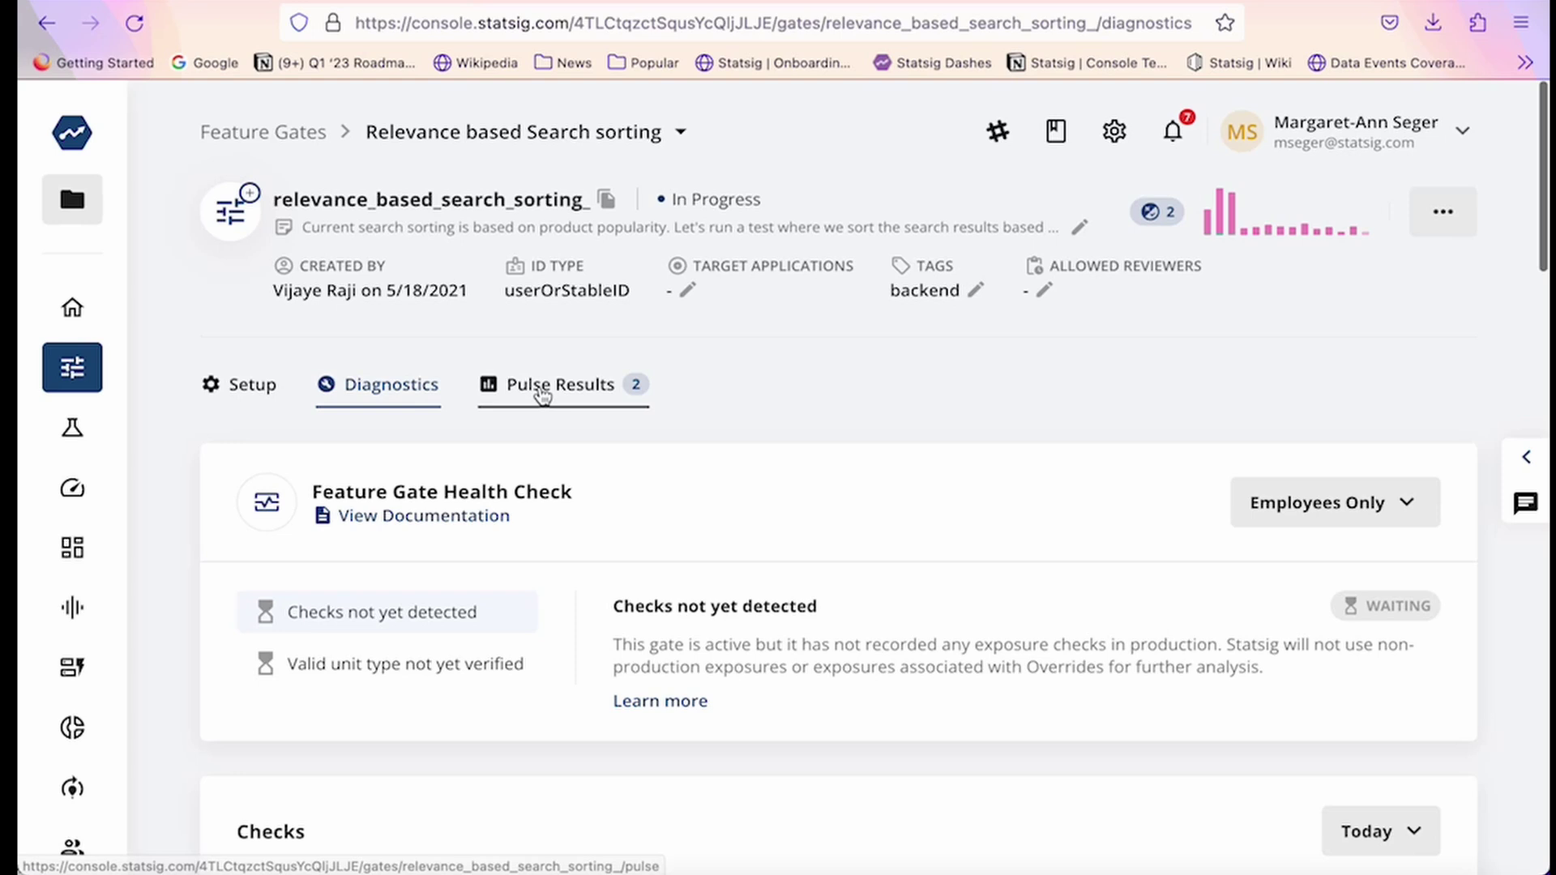
click(543, 394)
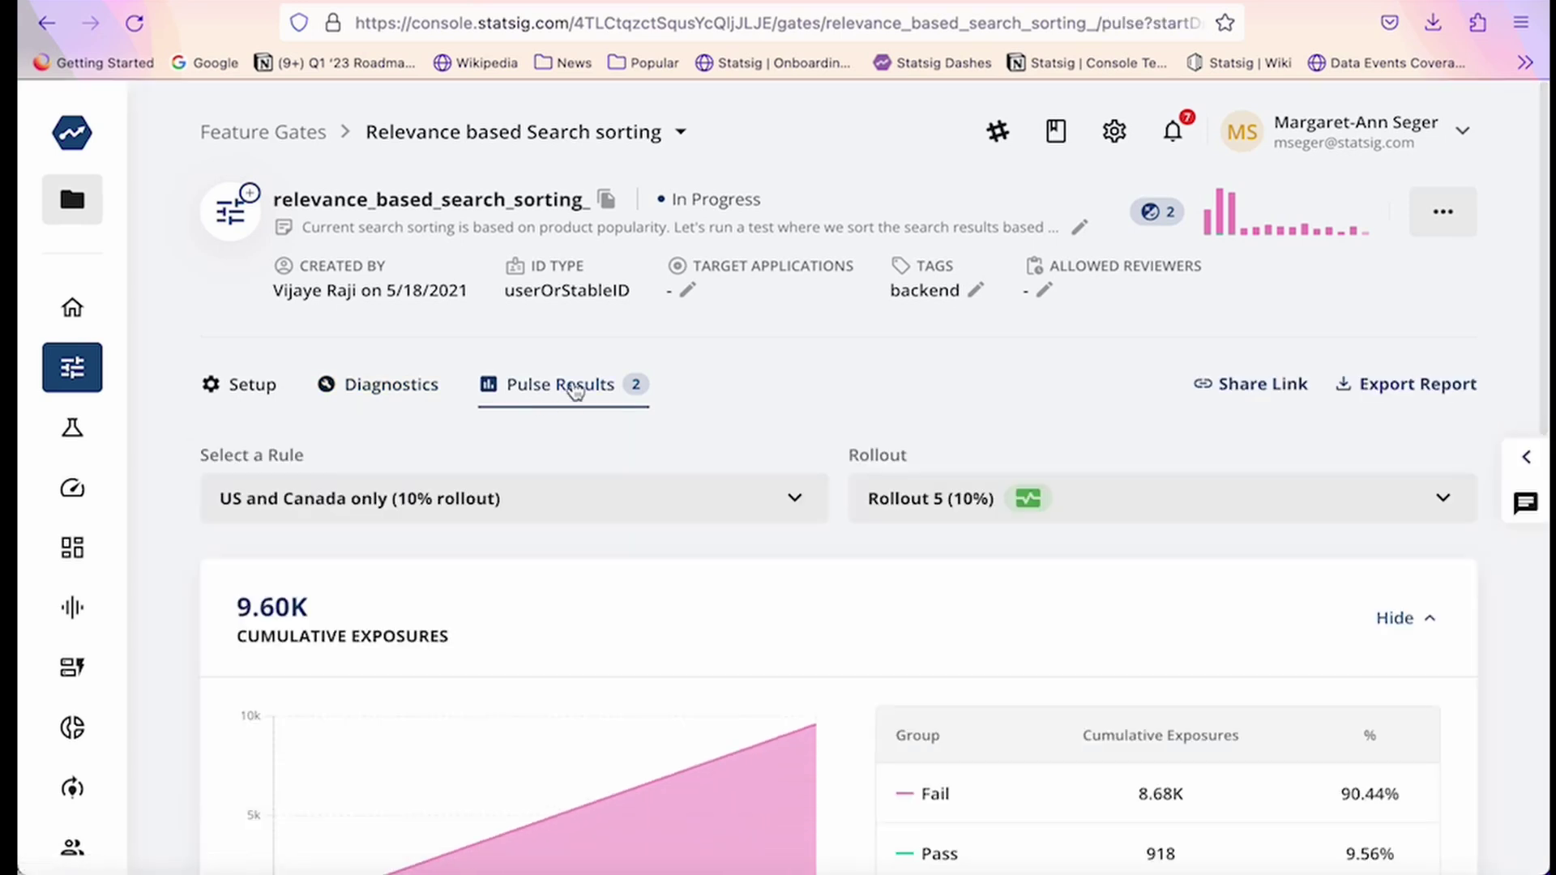
scroll(828, 406, down, 1)
scroll(828, 400, down, 5)
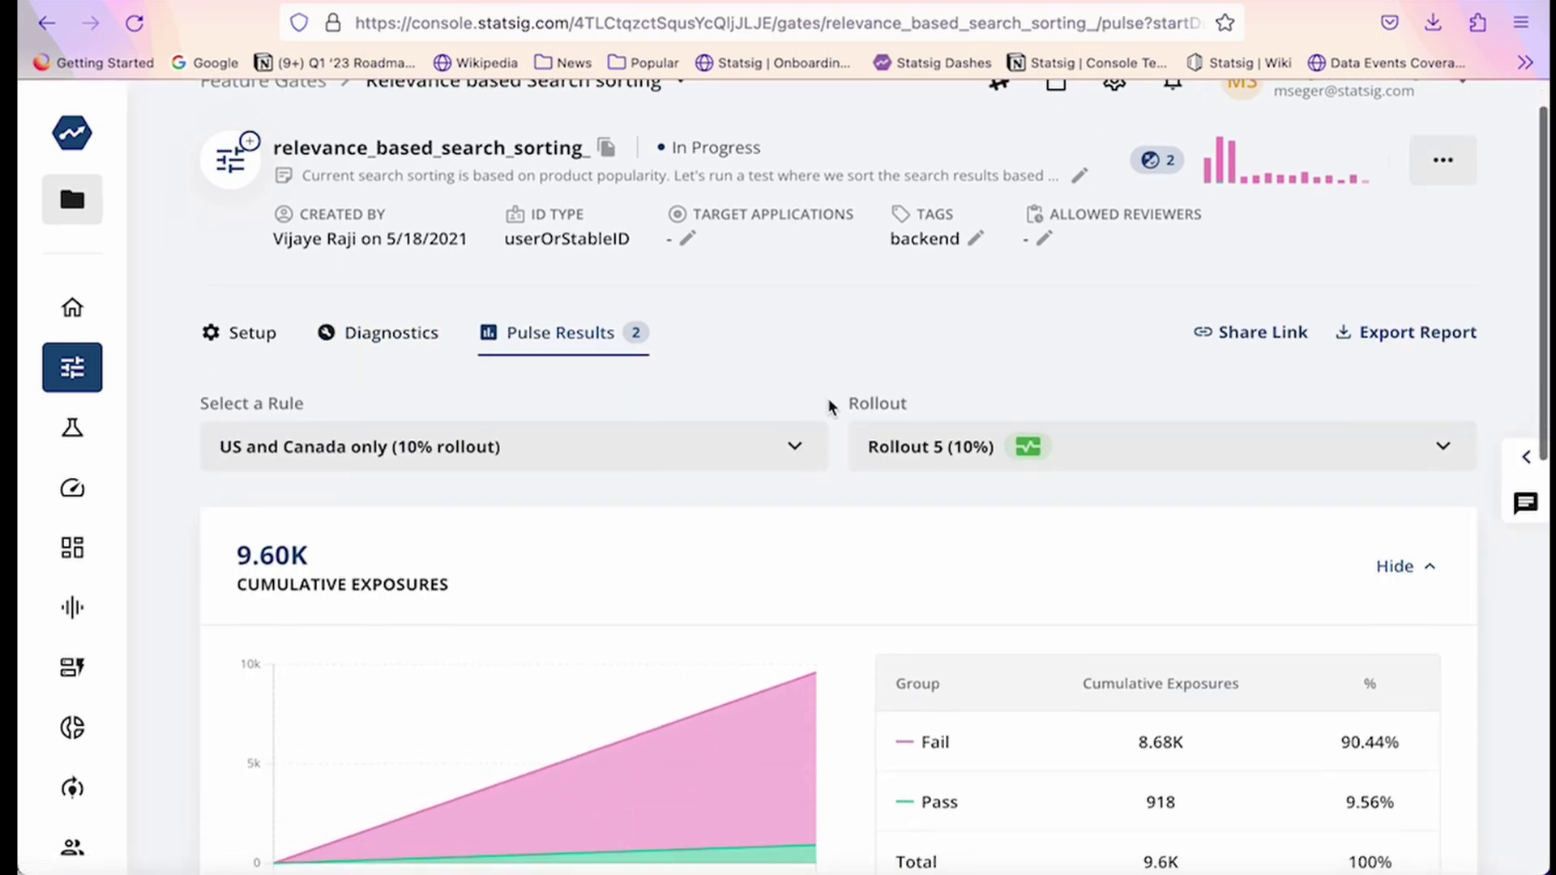
scroll(828, 399, down, 6)
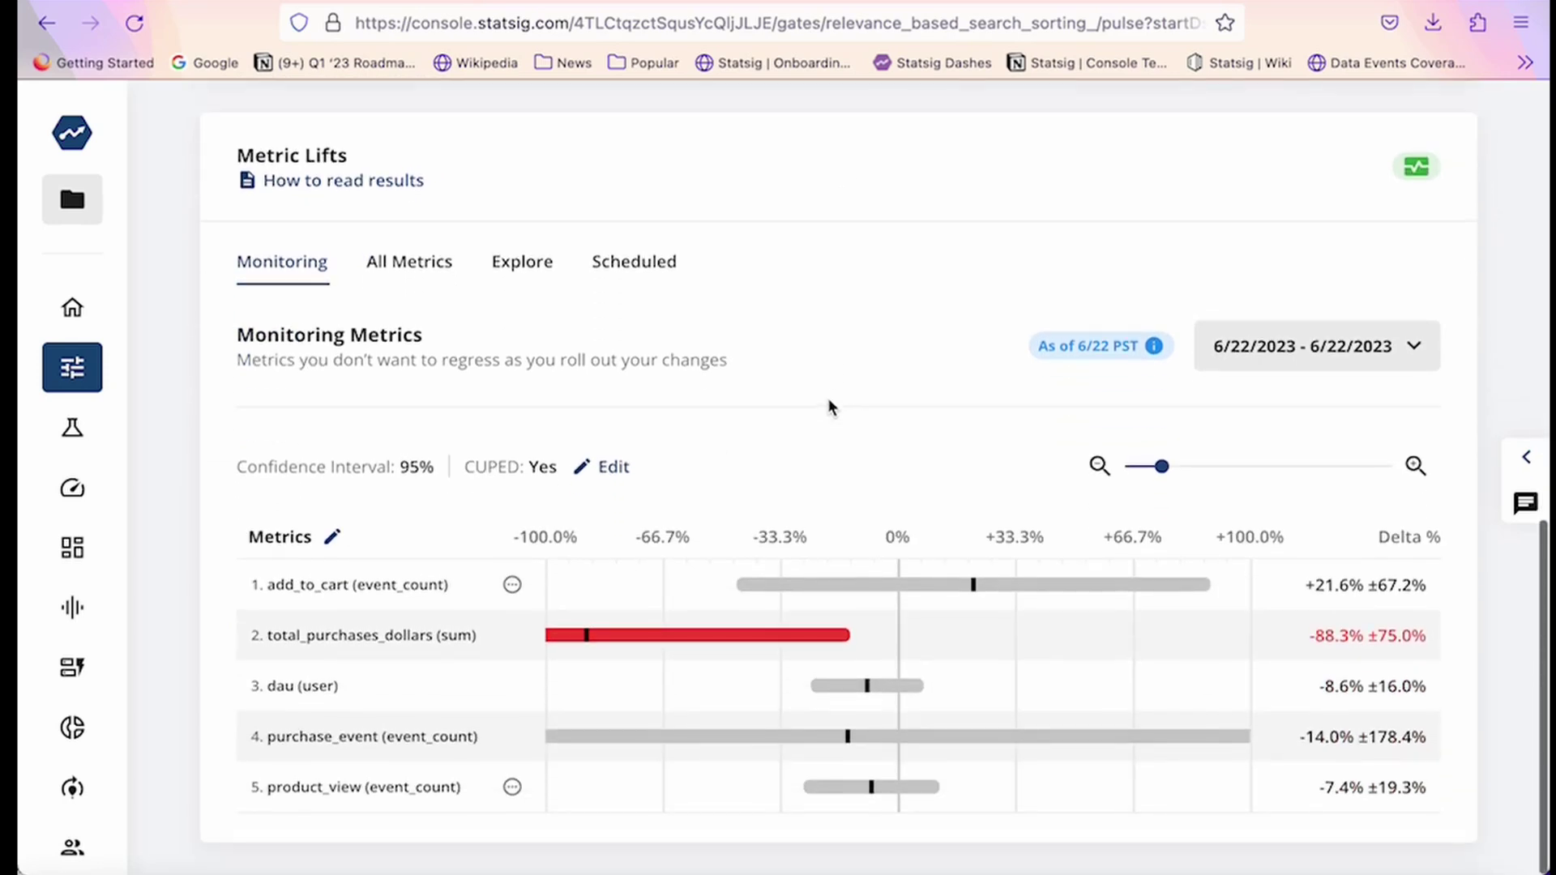
mouse_move(760, 645)
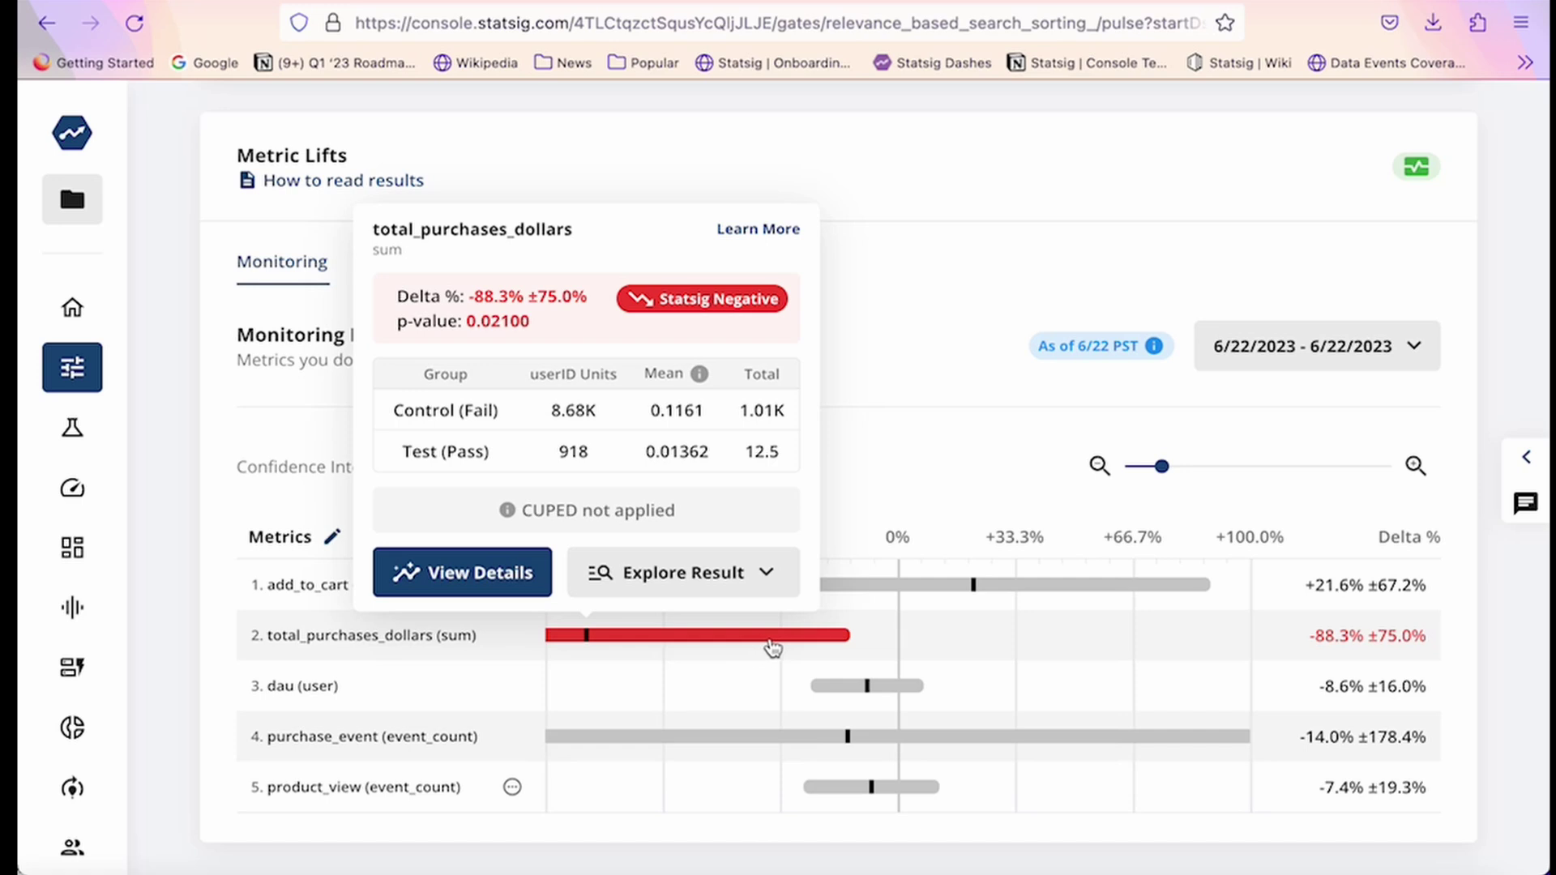
scroll(926, 616, up, 2)
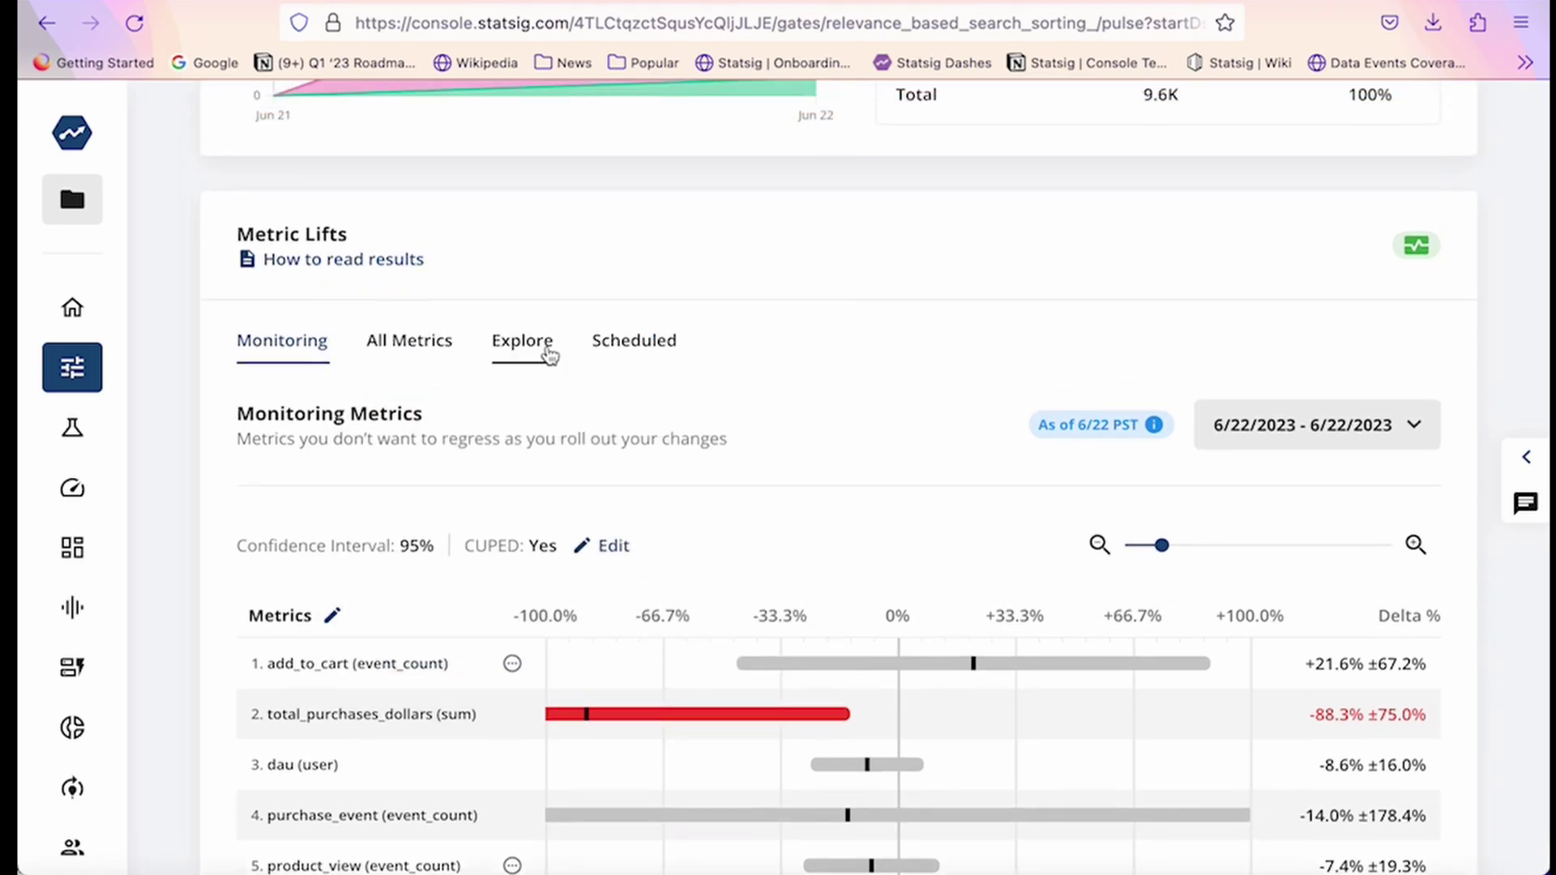
Start an Explore metric lift query on add_to_cart (event_count)
click(549, 354)
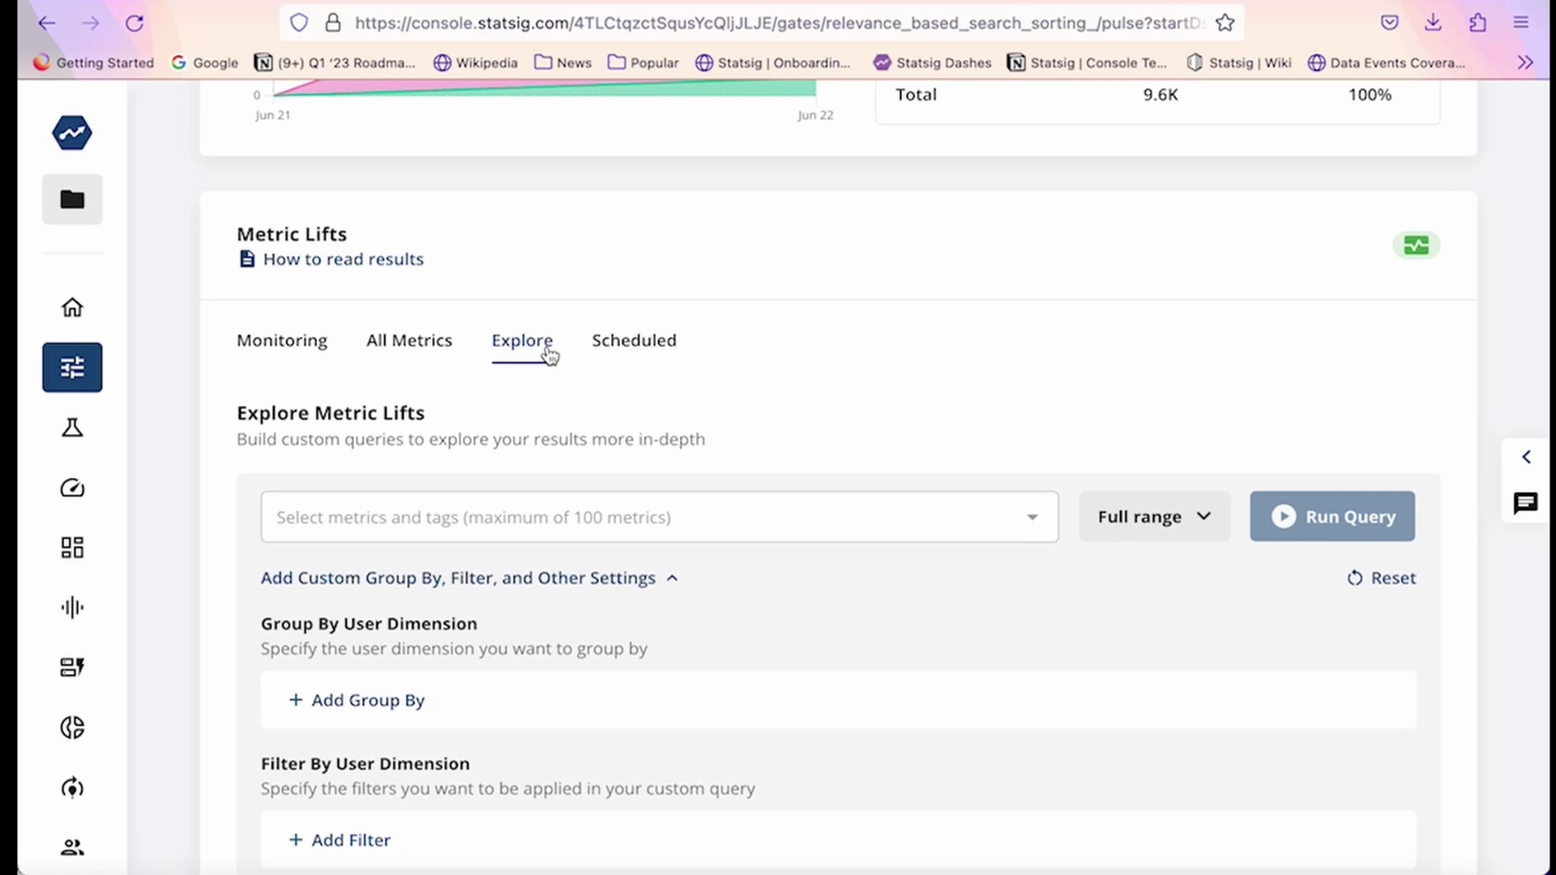
click(510, 535)
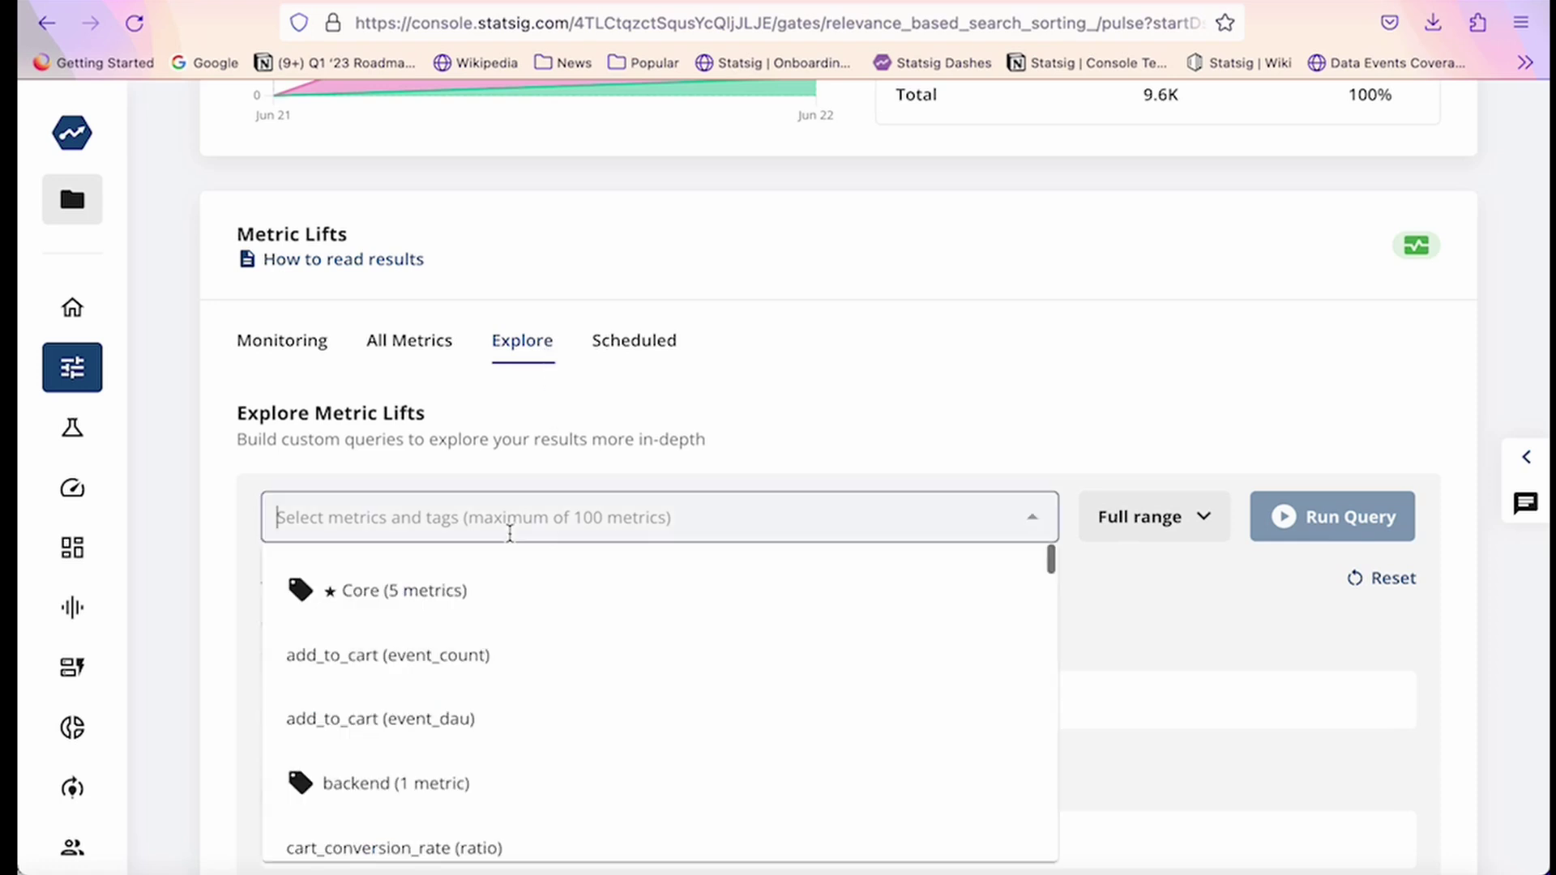
text(add)
click(502, 589)
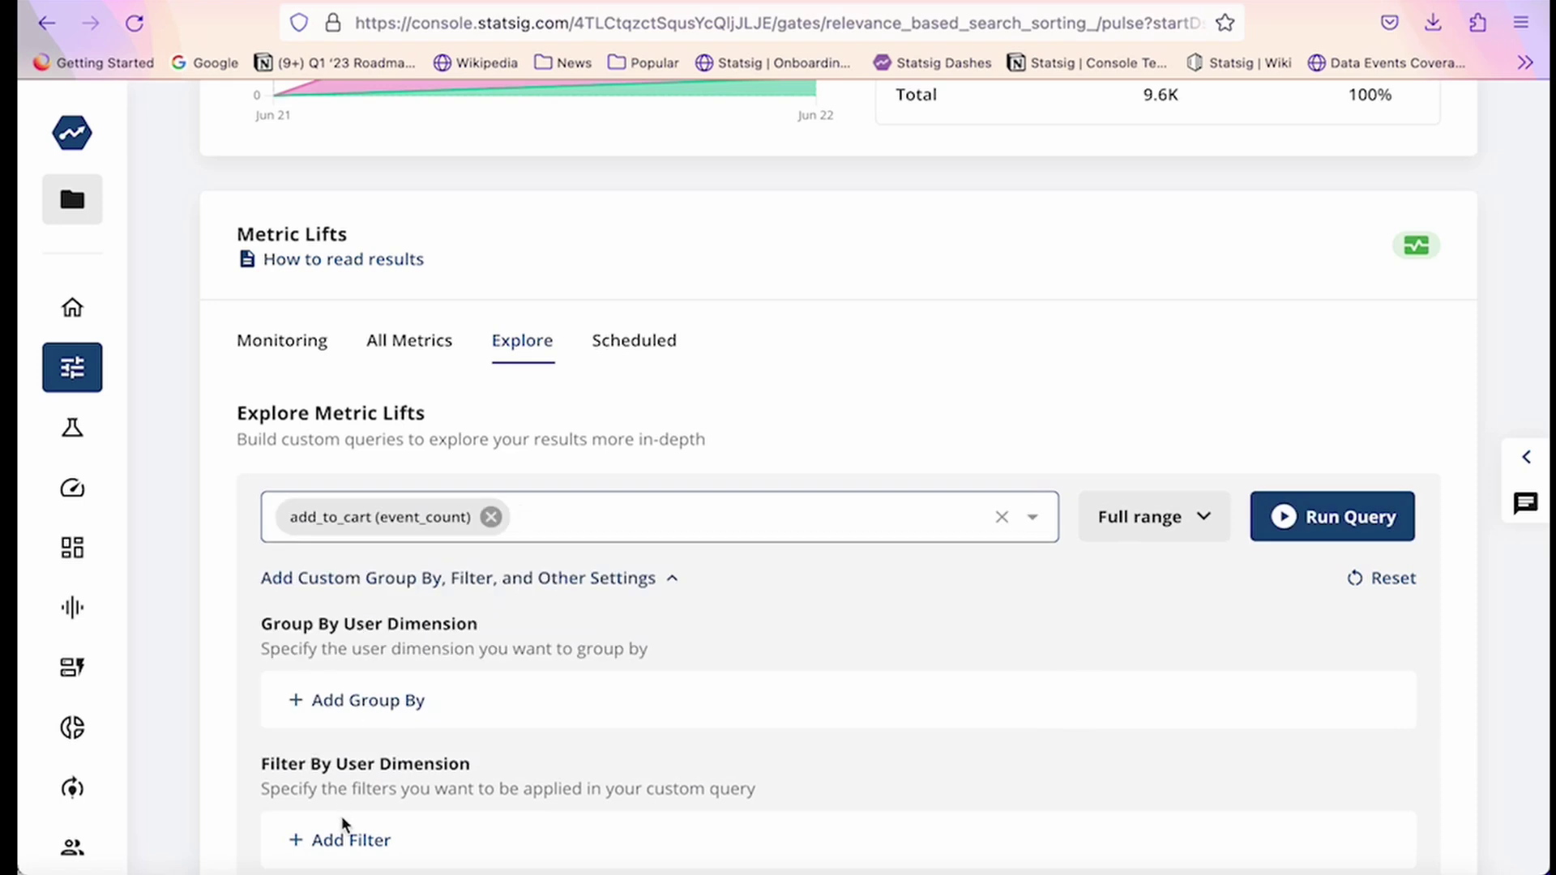
Add a user-dimension filter row, then go to the Experiments list
click(344, 840)
click(342, 847)
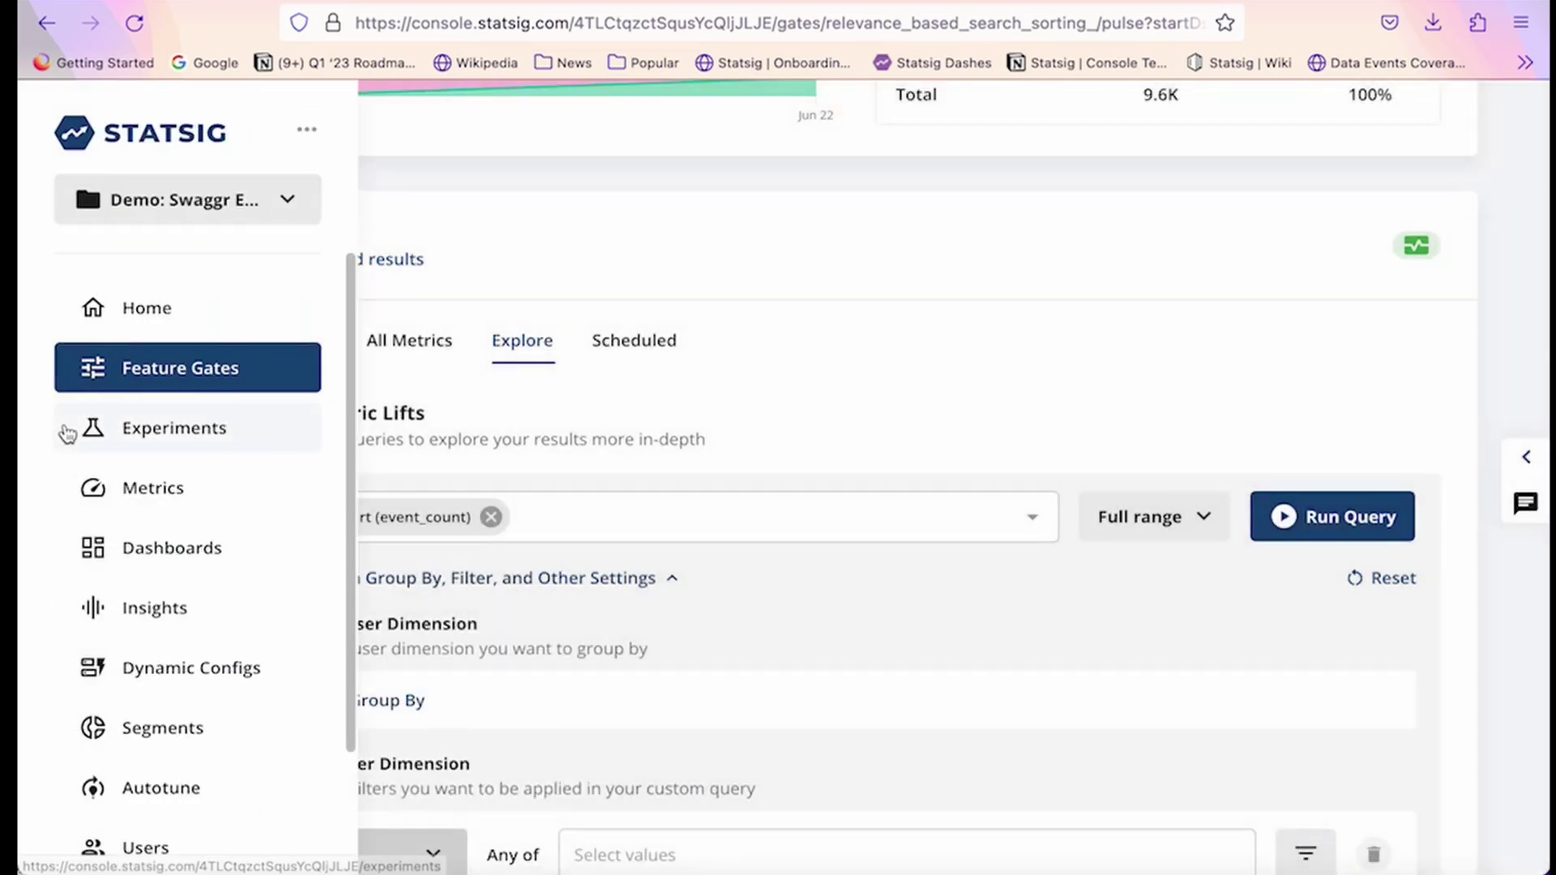
click(72, 428)
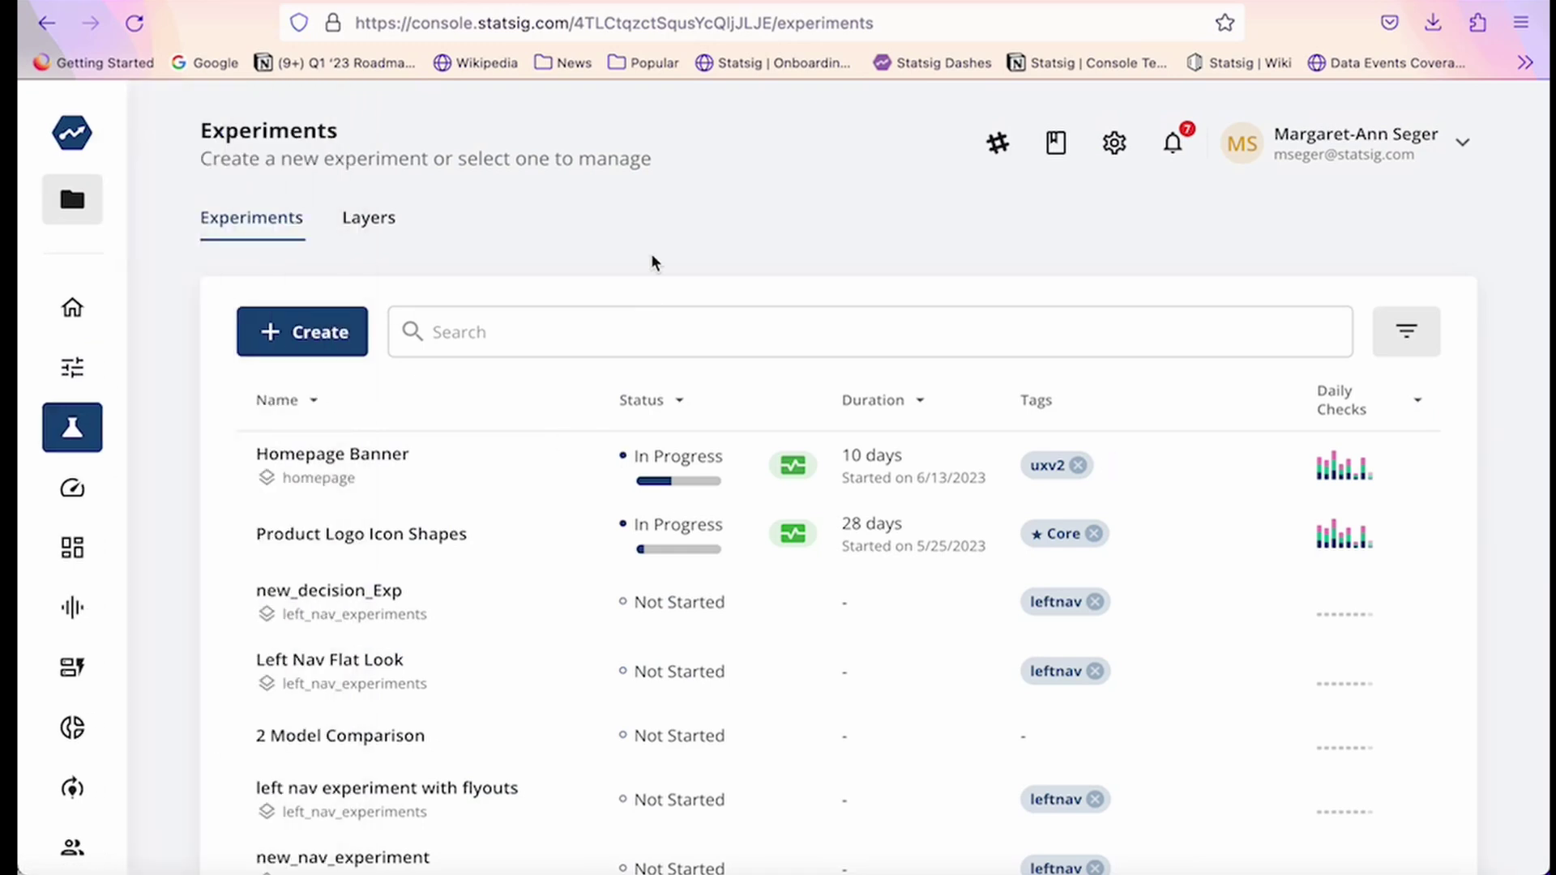
Open Product Logo Icon Shapes and review its Setup, including Advanced Settings
click(308, 535)
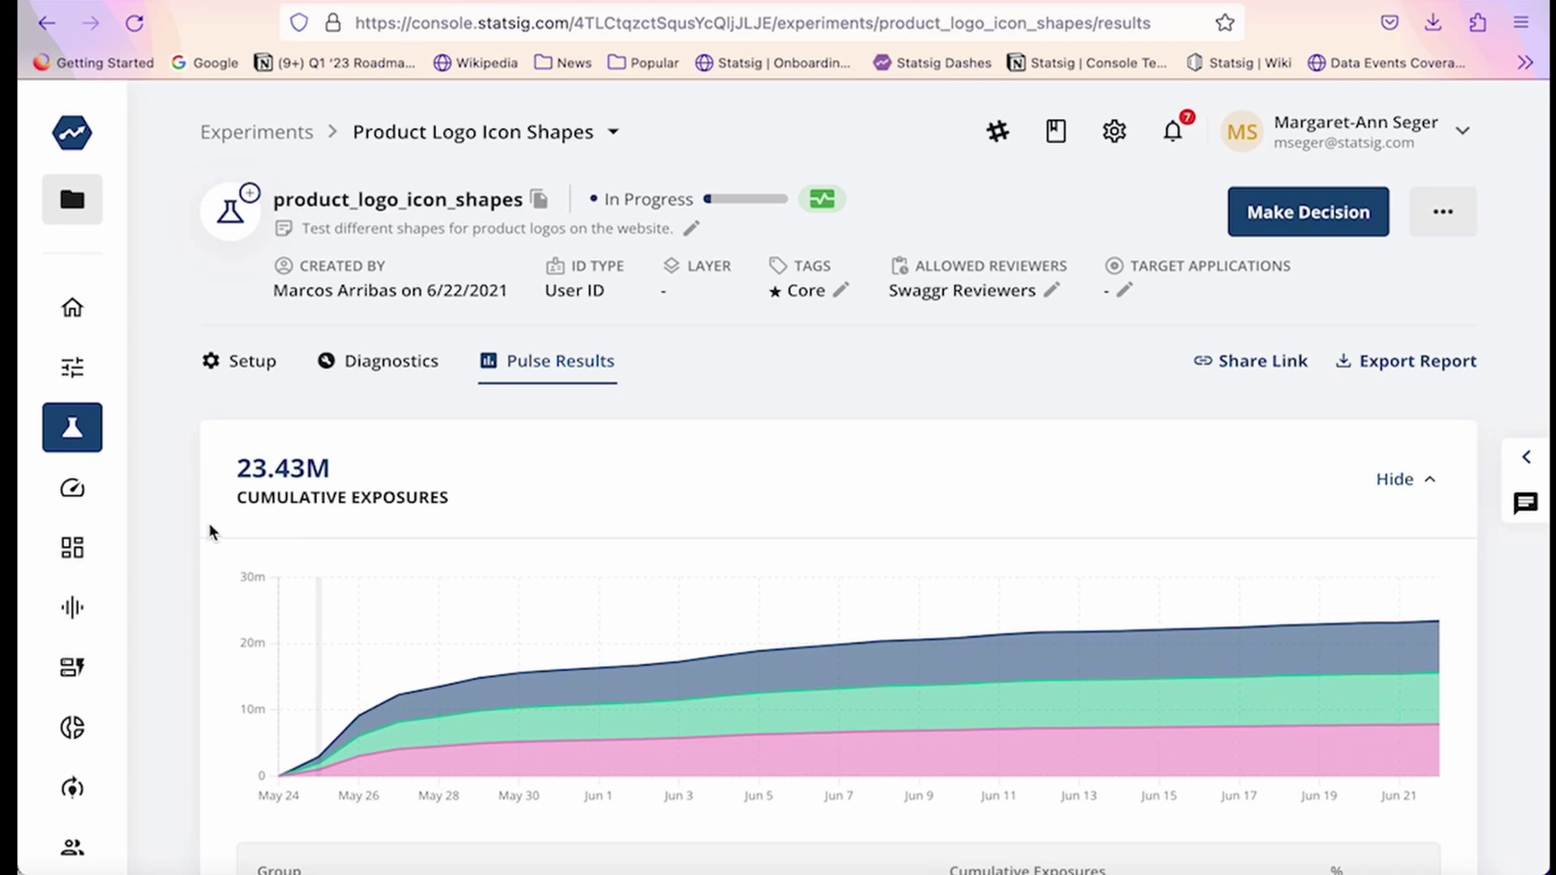
click(254, 359)
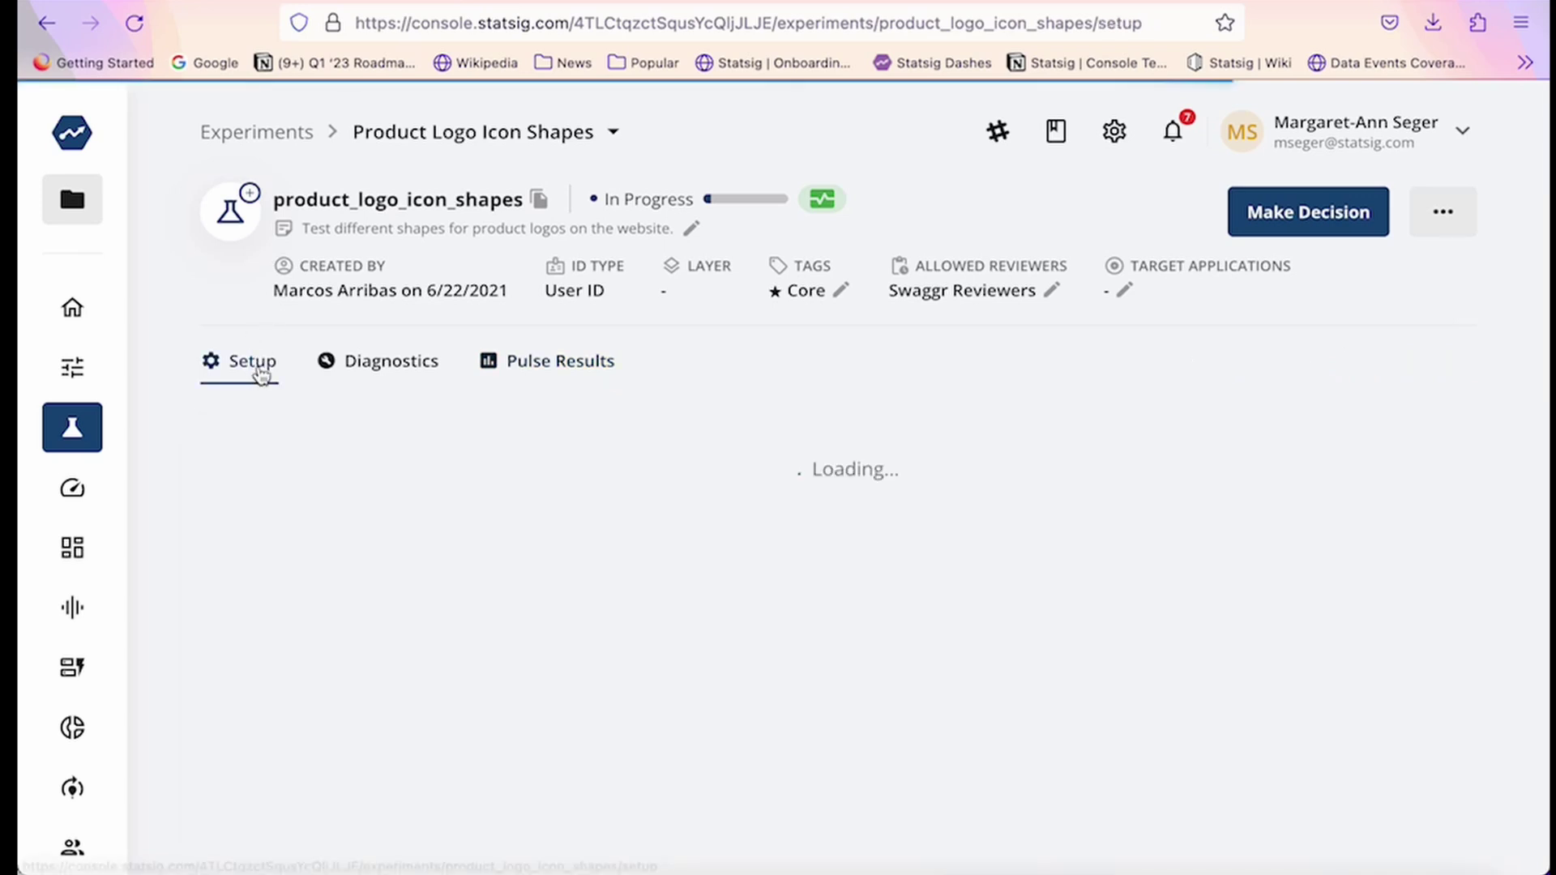
scroll(712, 544, down, 5)
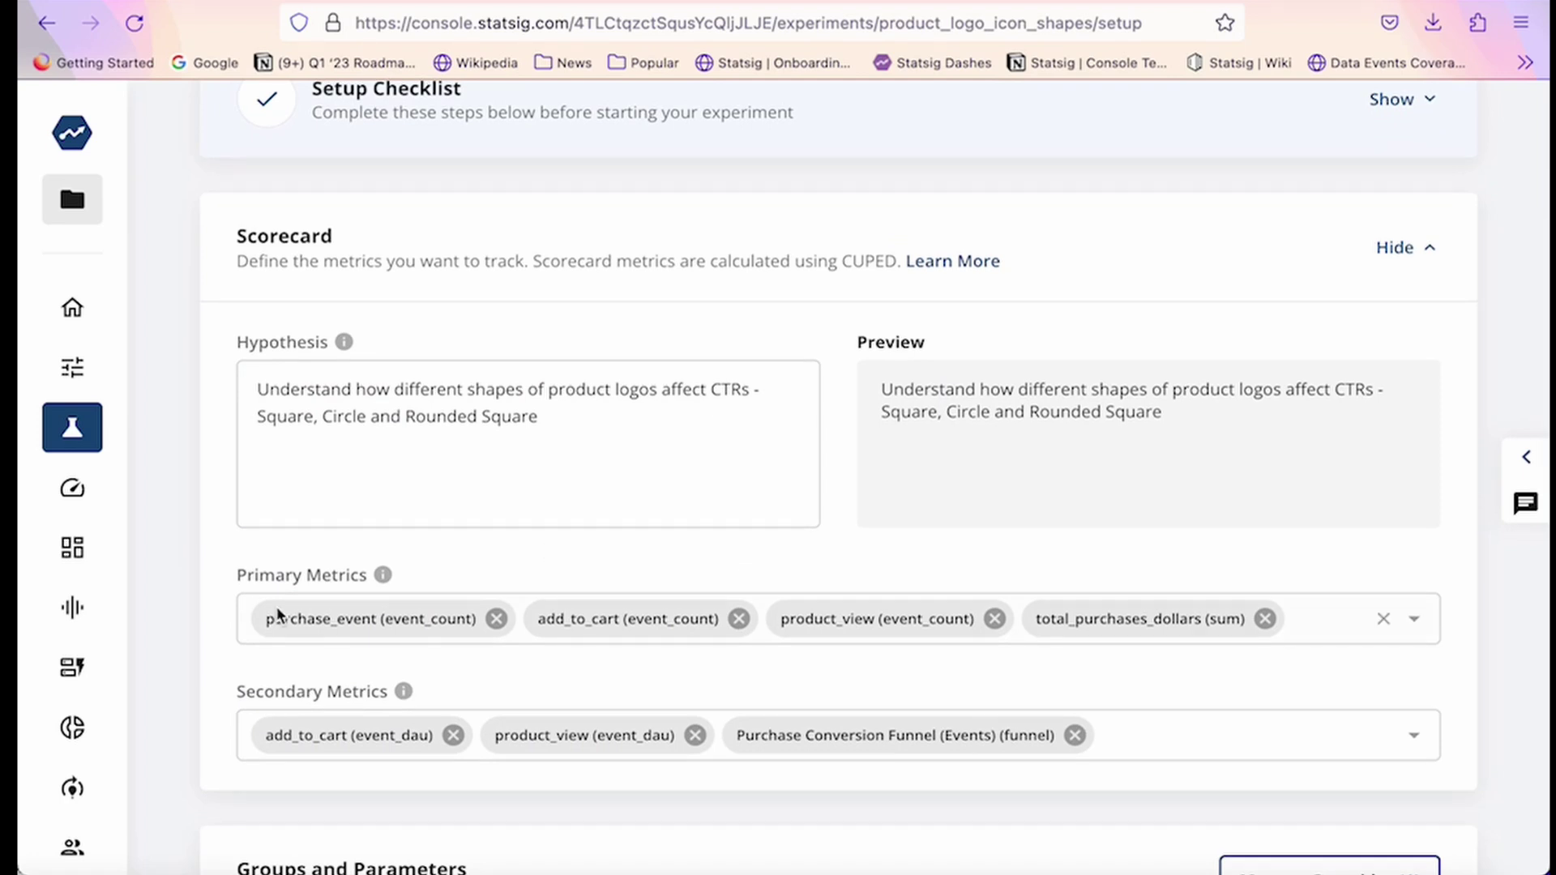
scroll(165, 652, down, 10)
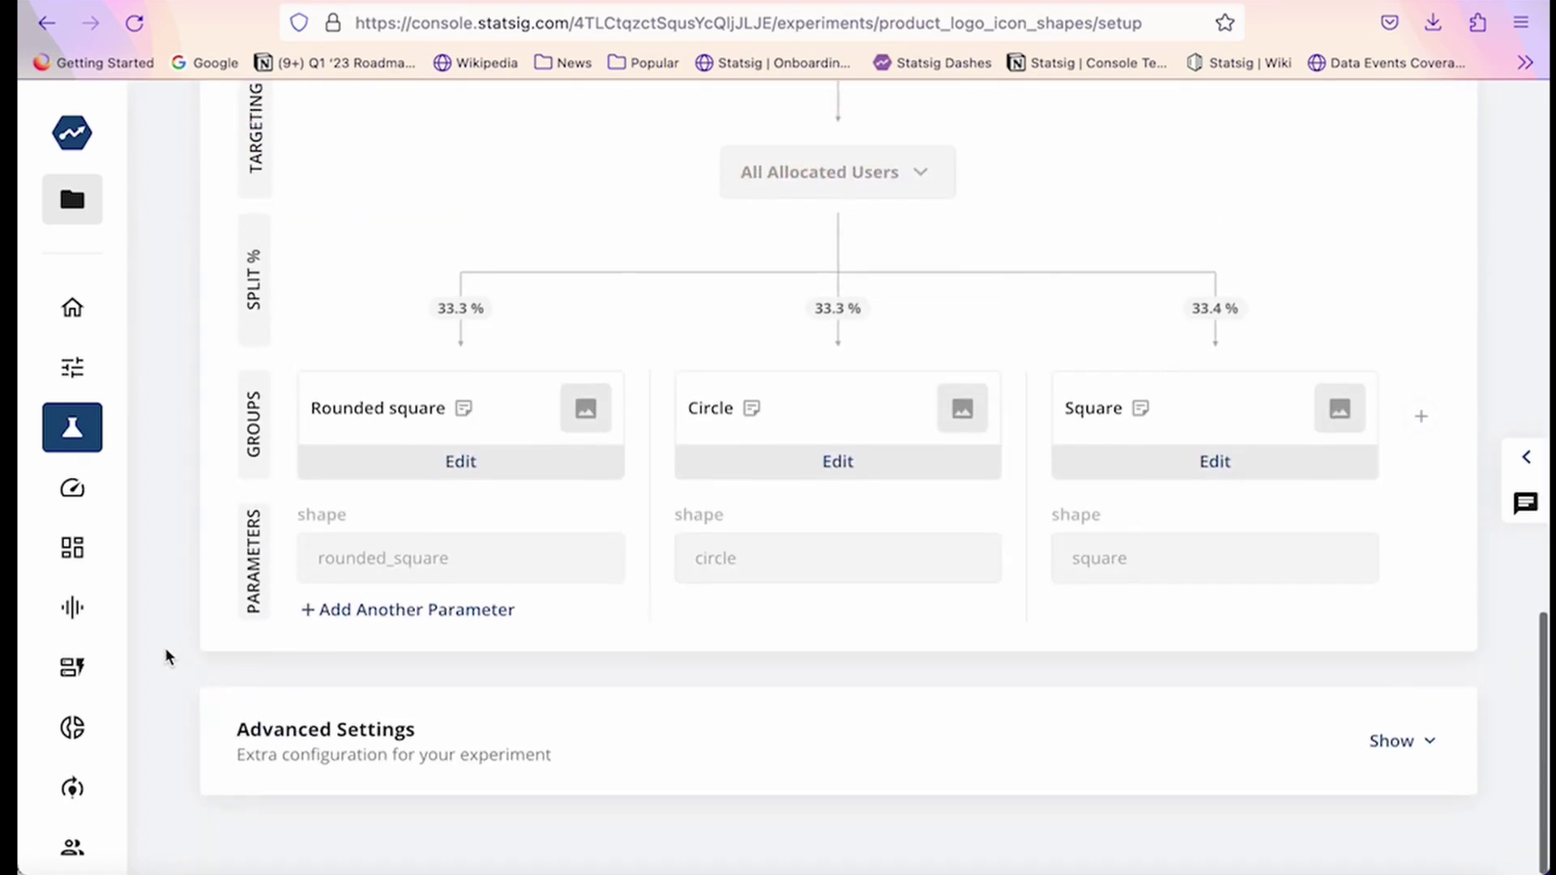
click(1402, 754)
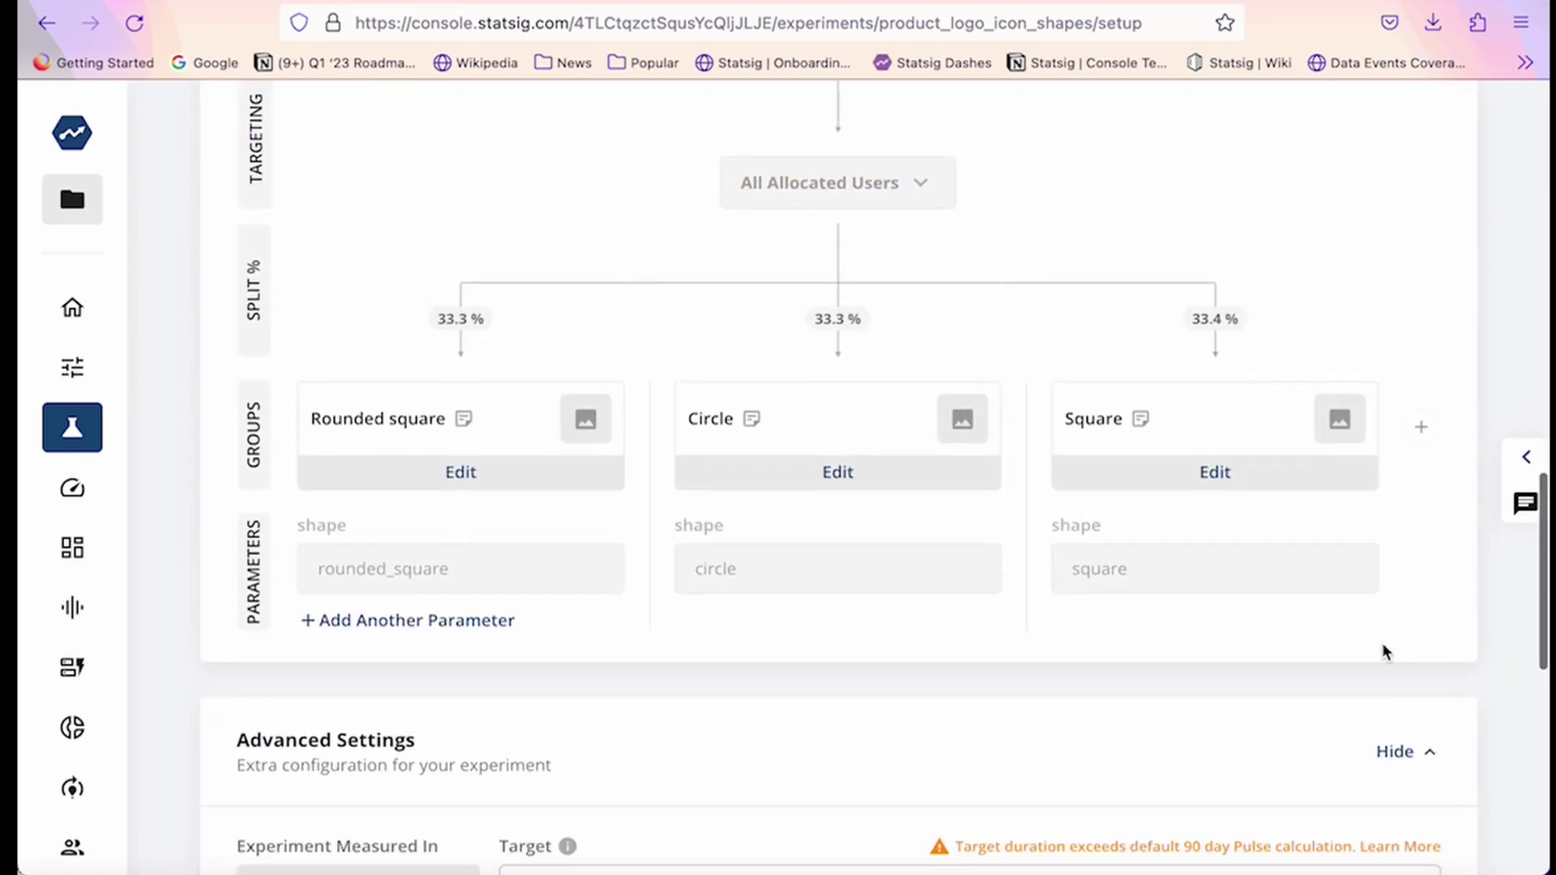
scroll(1384, 651, down, 4)
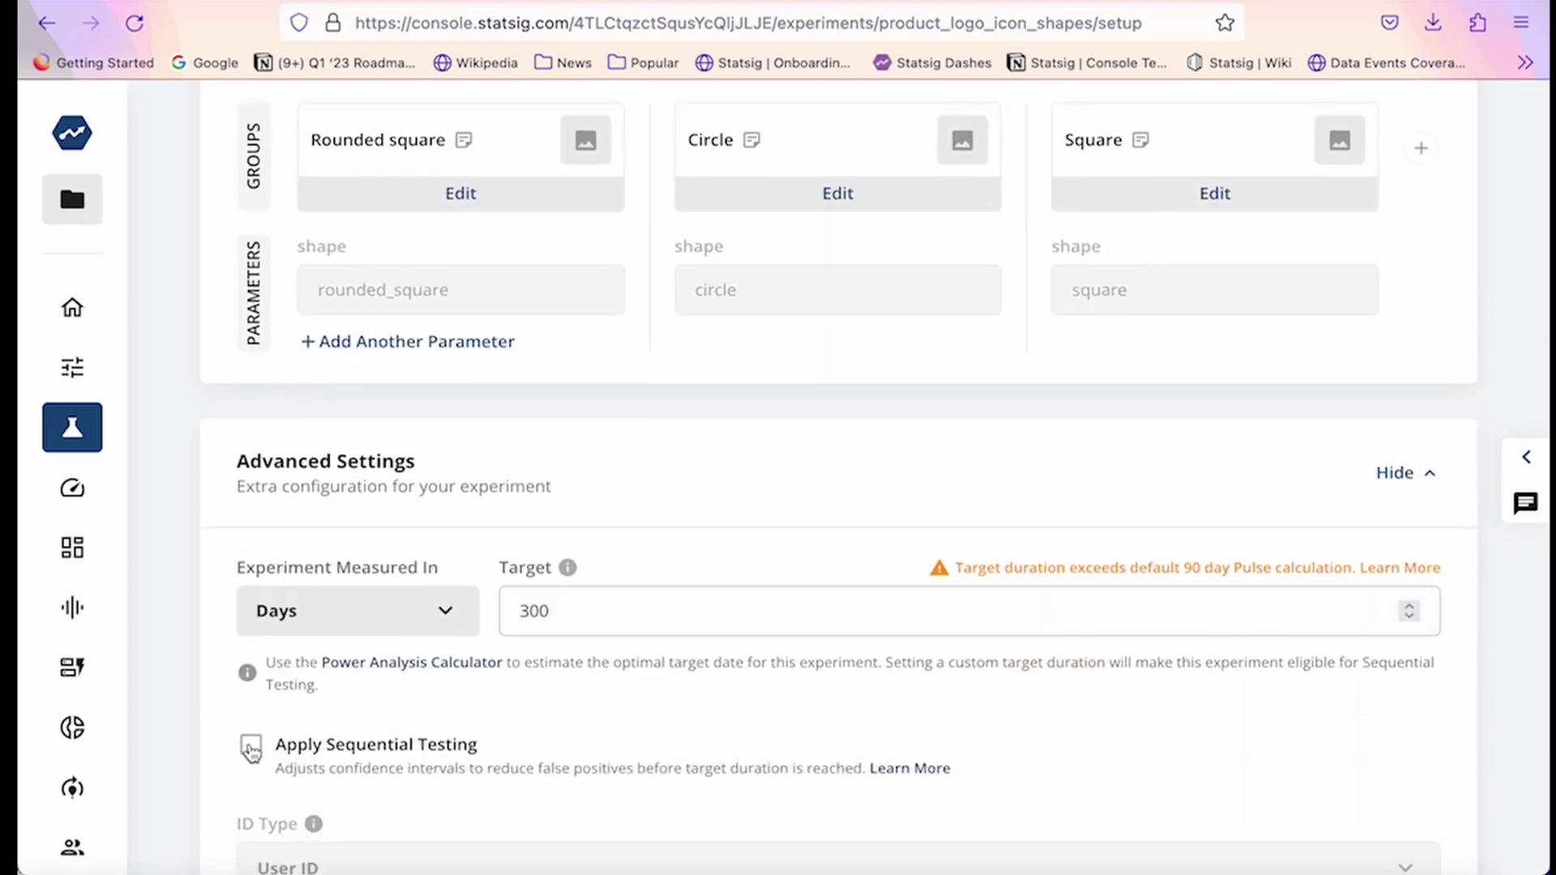
scroll(254, 747, up, 10)
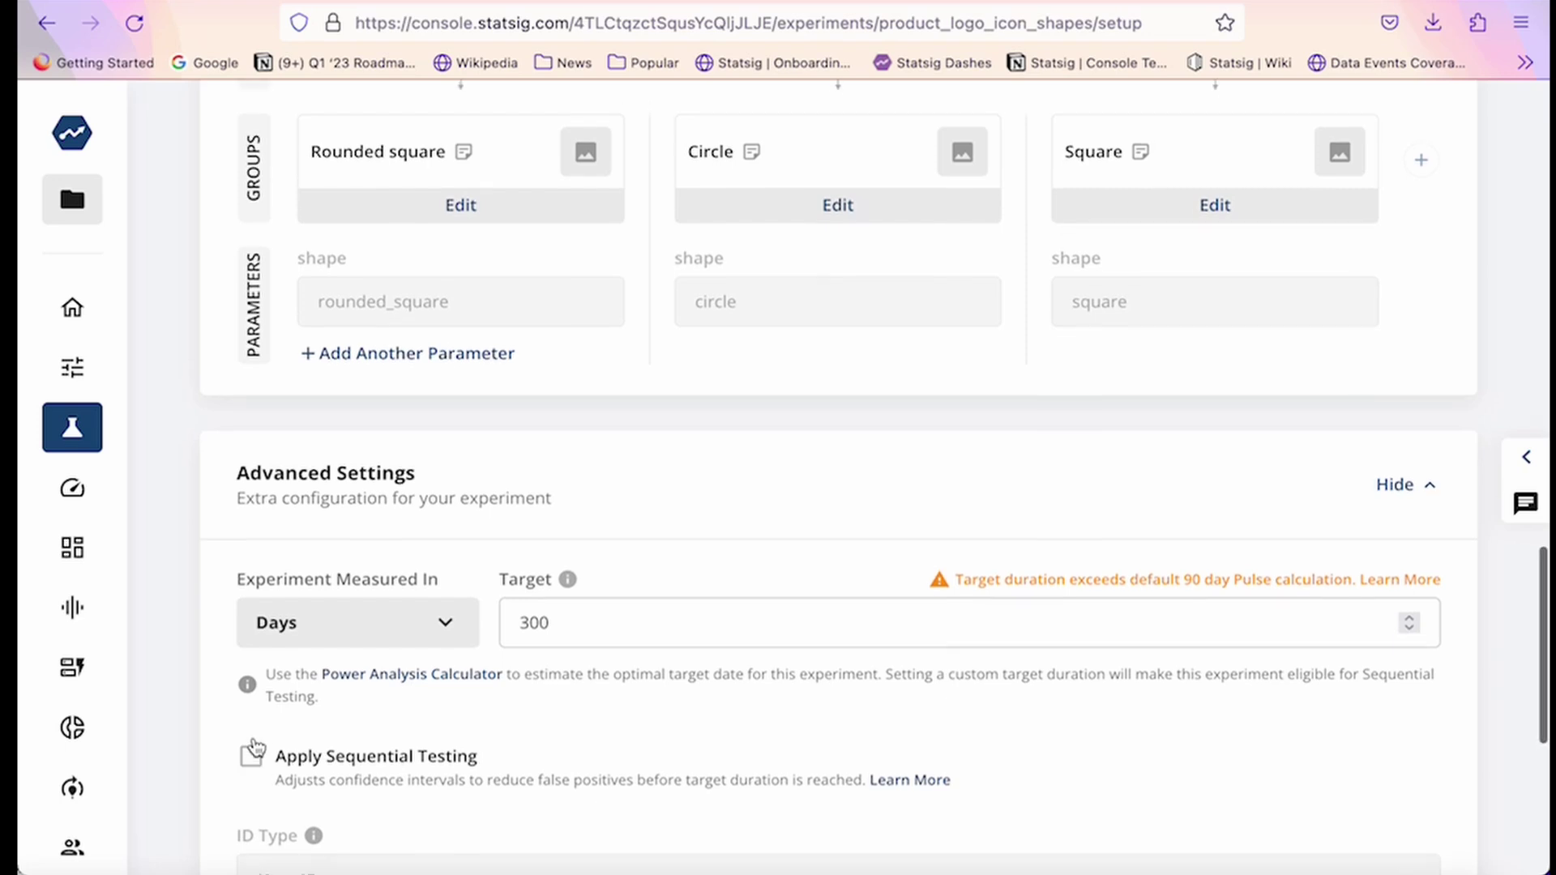
scroll(254, 743, up, 10)
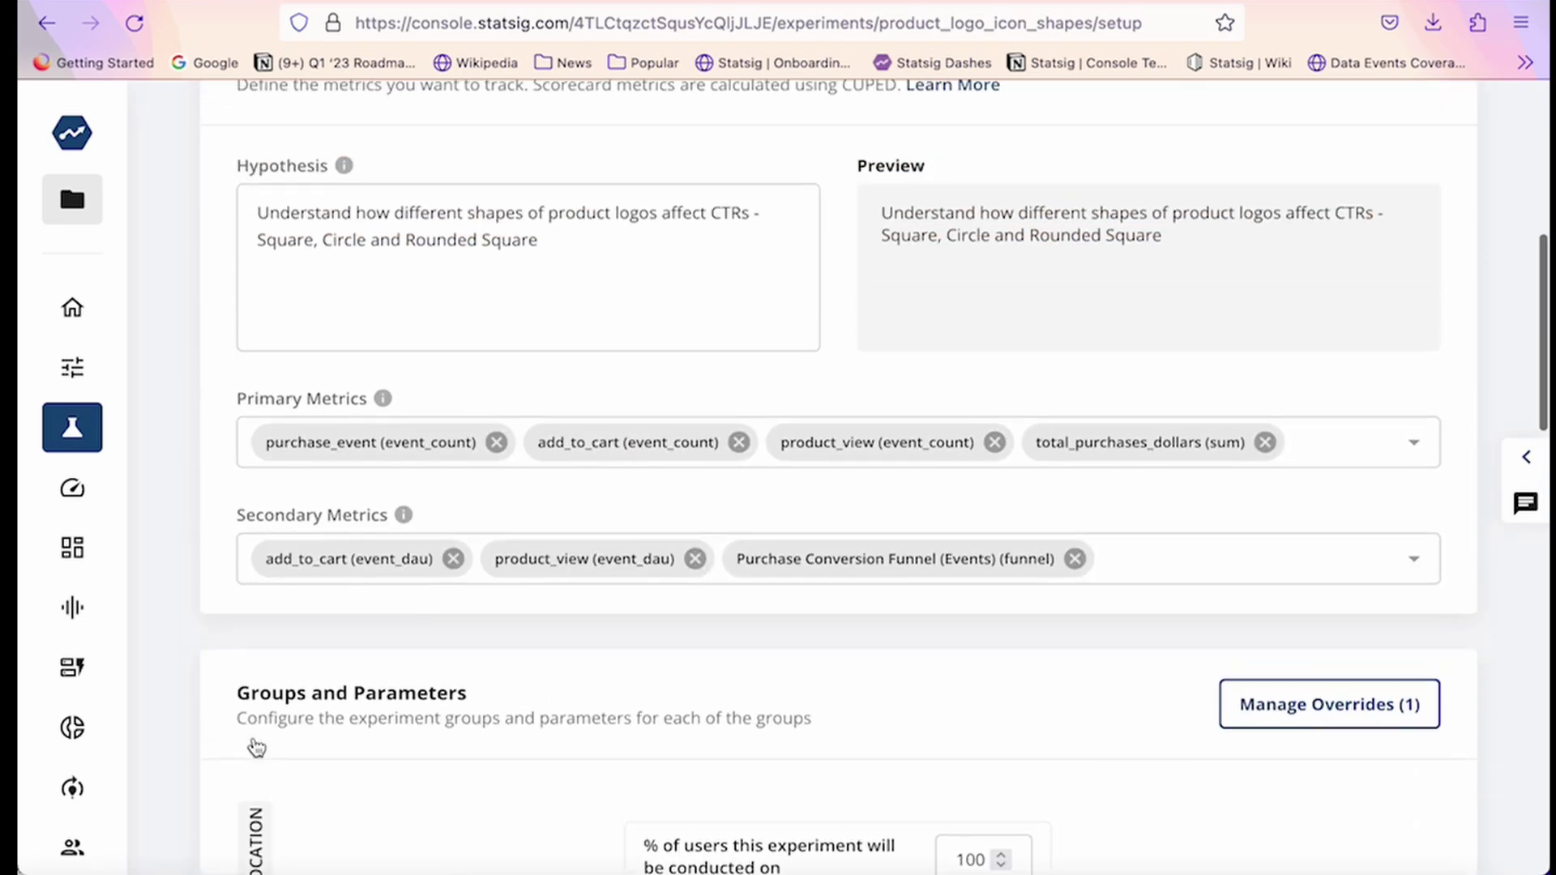
Scroll through the Pulse Results scorecard, then go to the Metrics events list
click(518, 362)
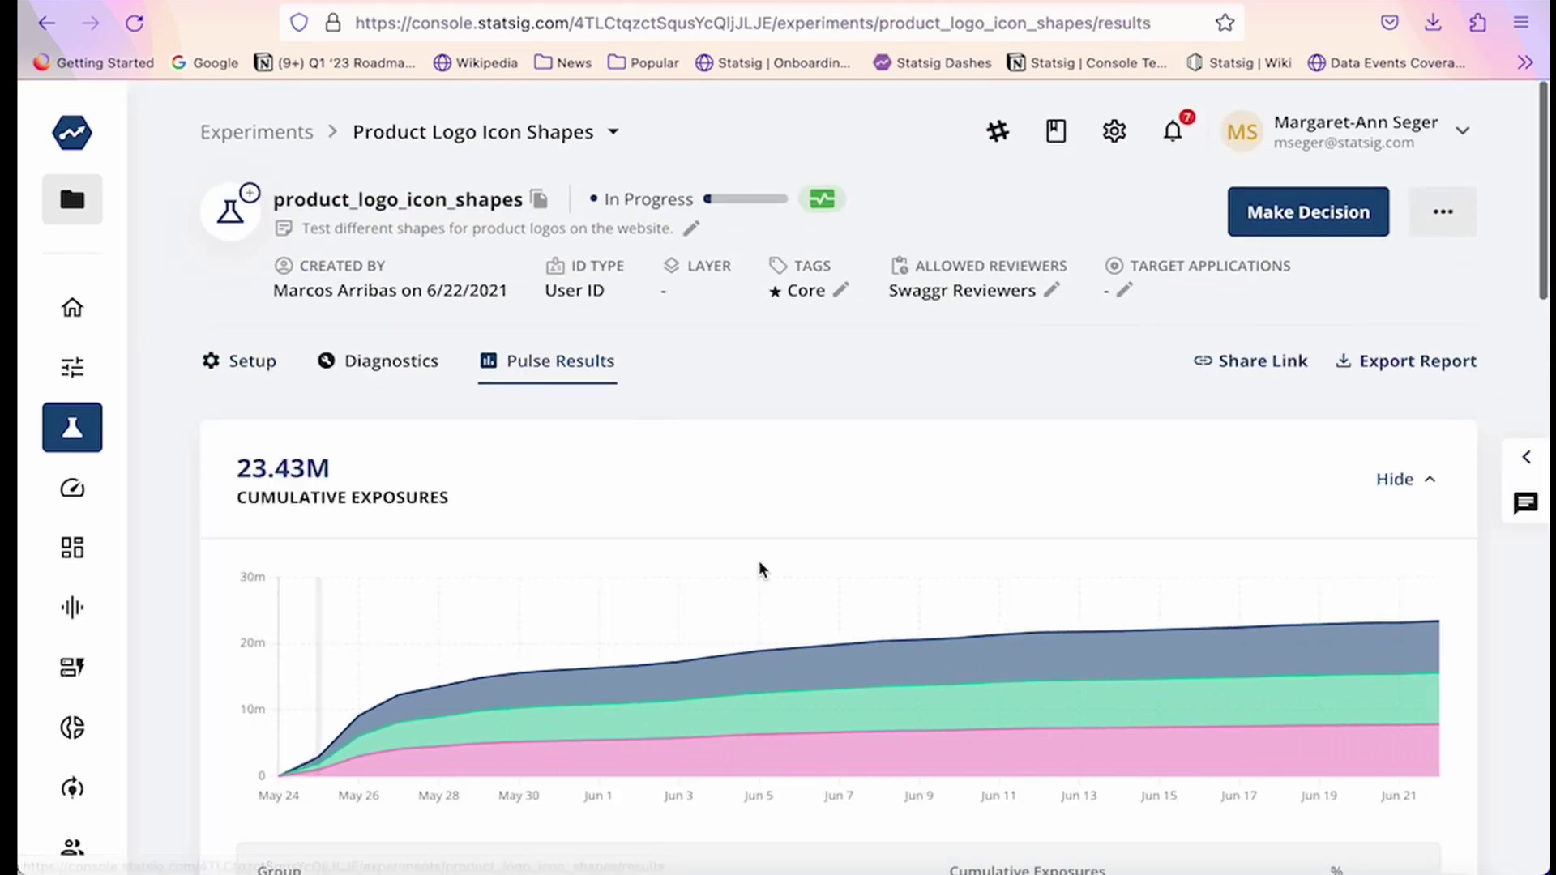
scroll(759, 561, down, 8)
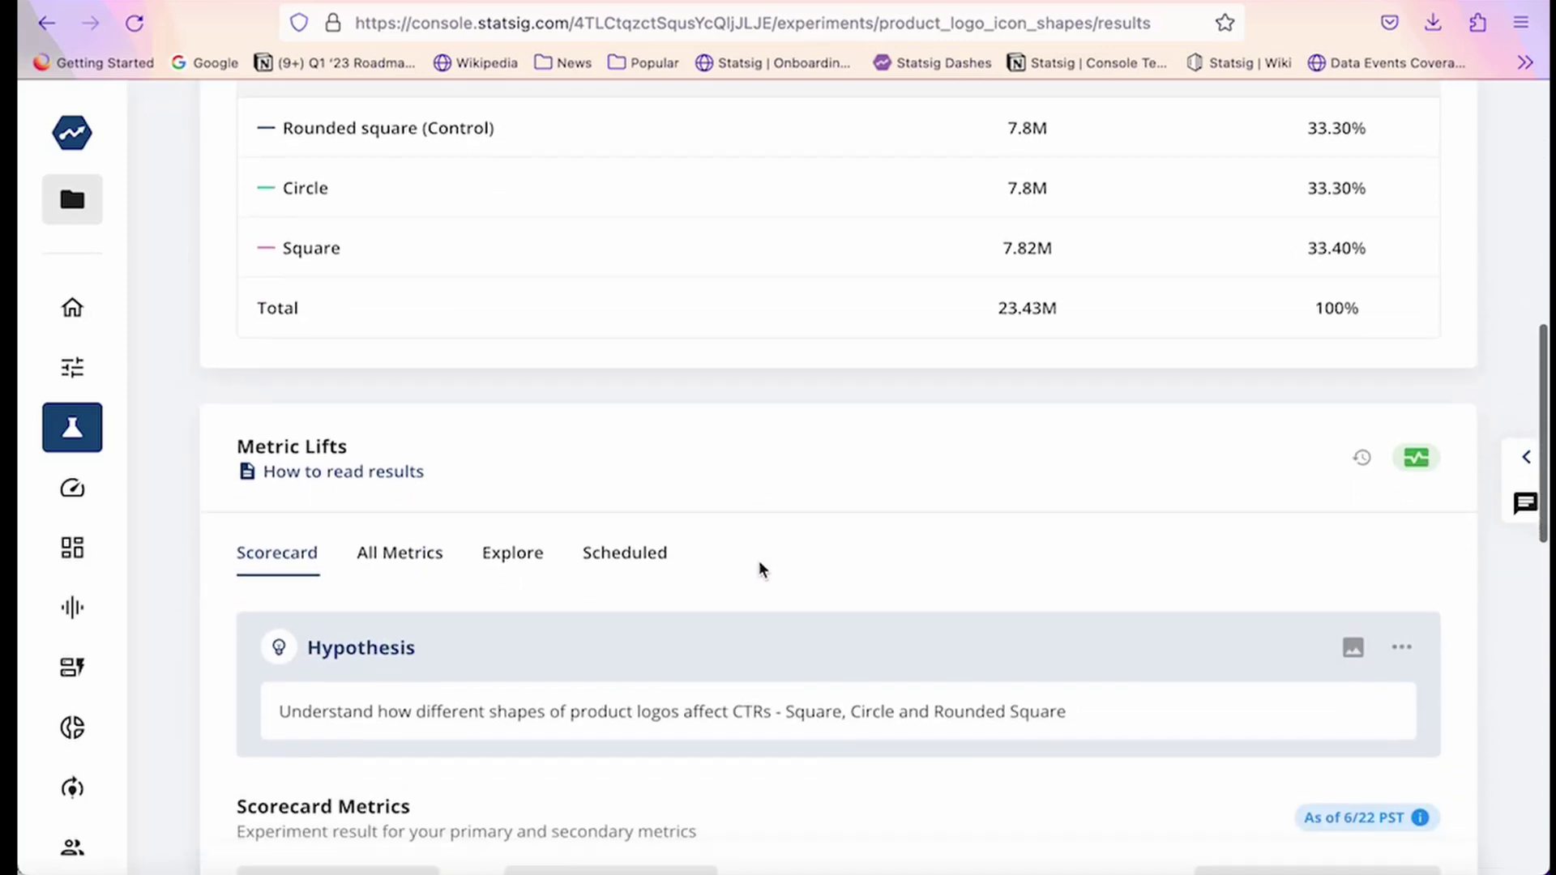
scroll(759, 562, down, 4)
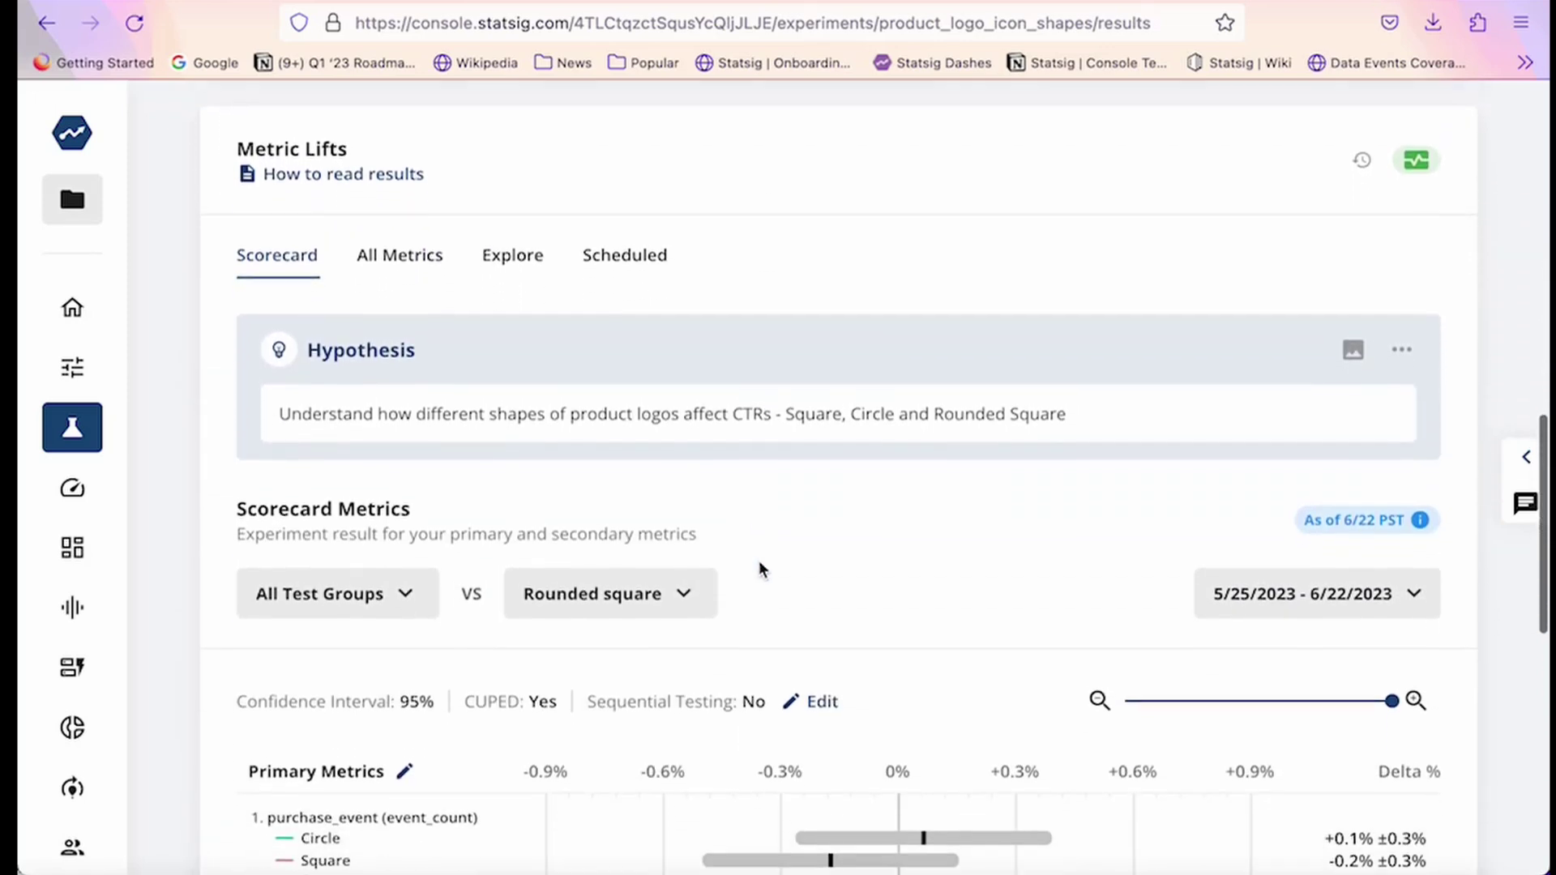
scroll(759, 561, down, 3)
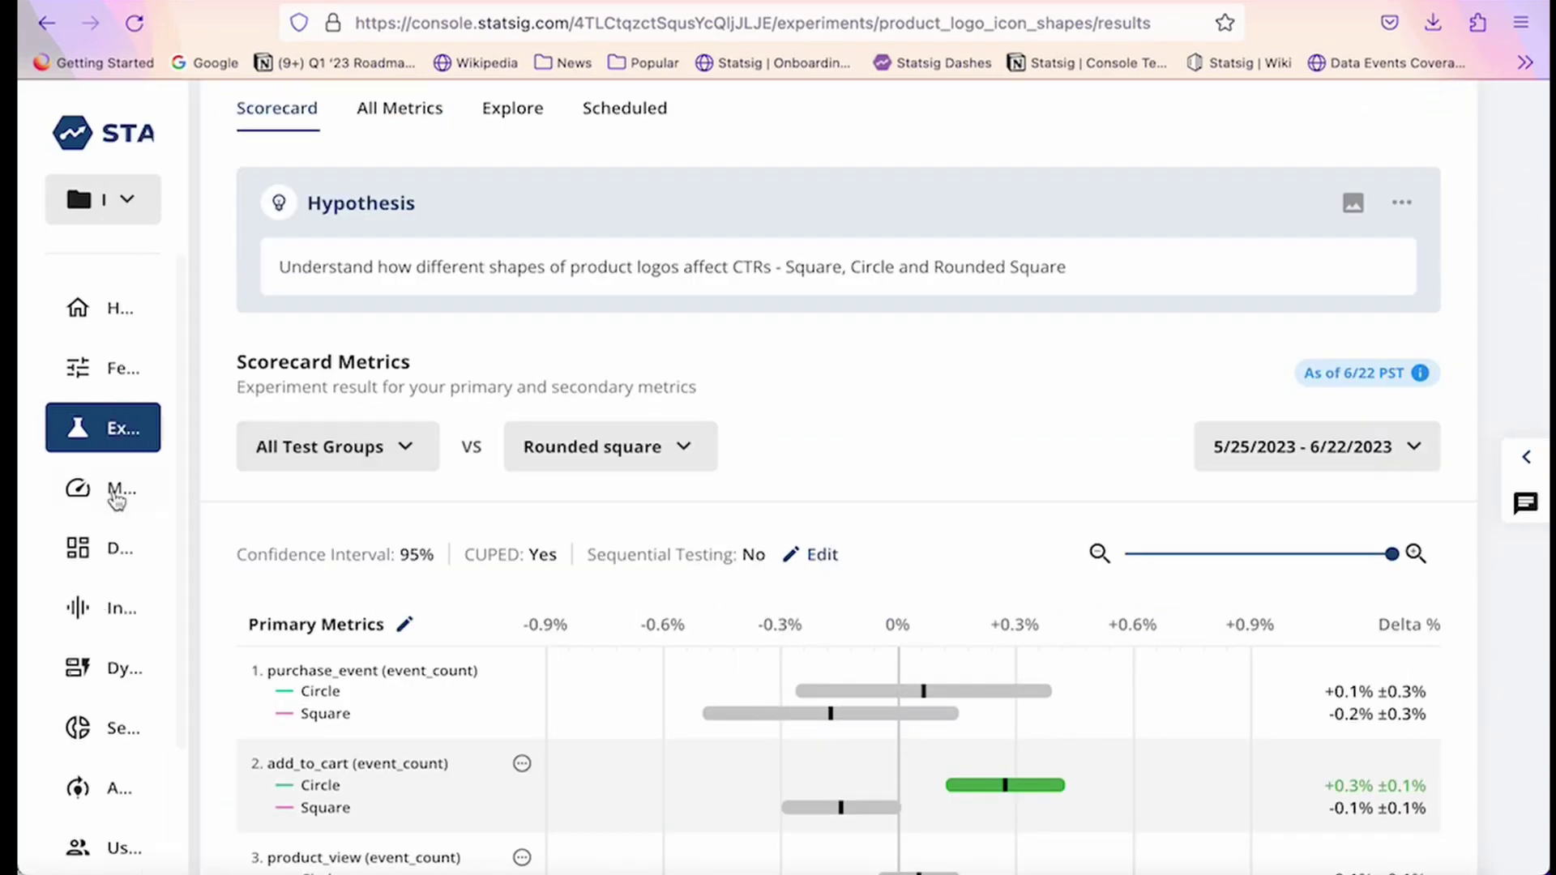
click(117, 492)
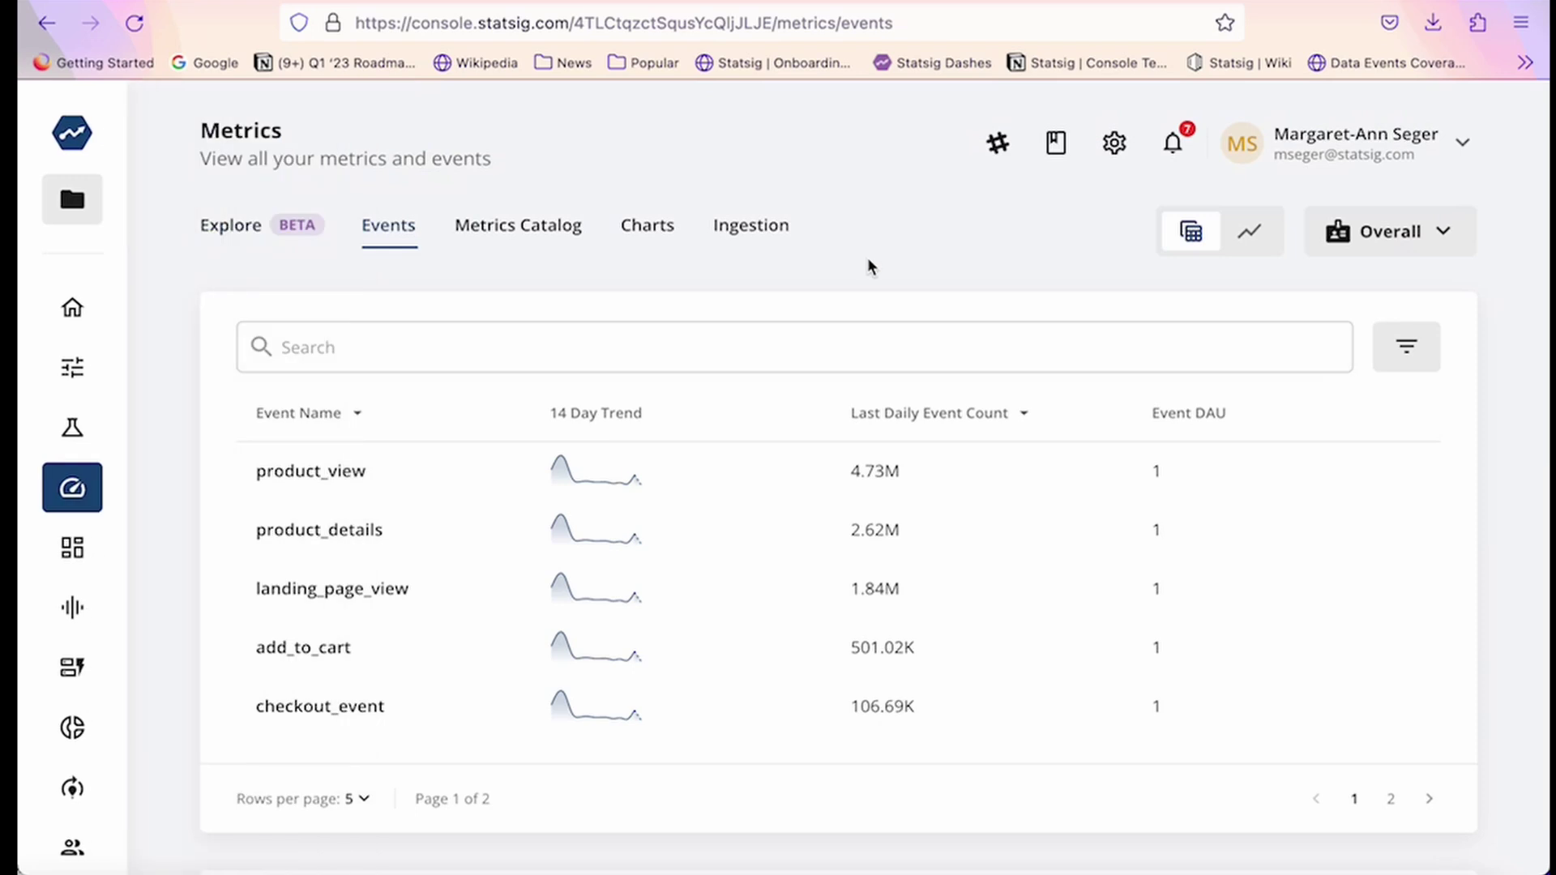
Open total_purchases_dollars from the Metrics Catalog and view its 30-day trend chart
click(536, 235)
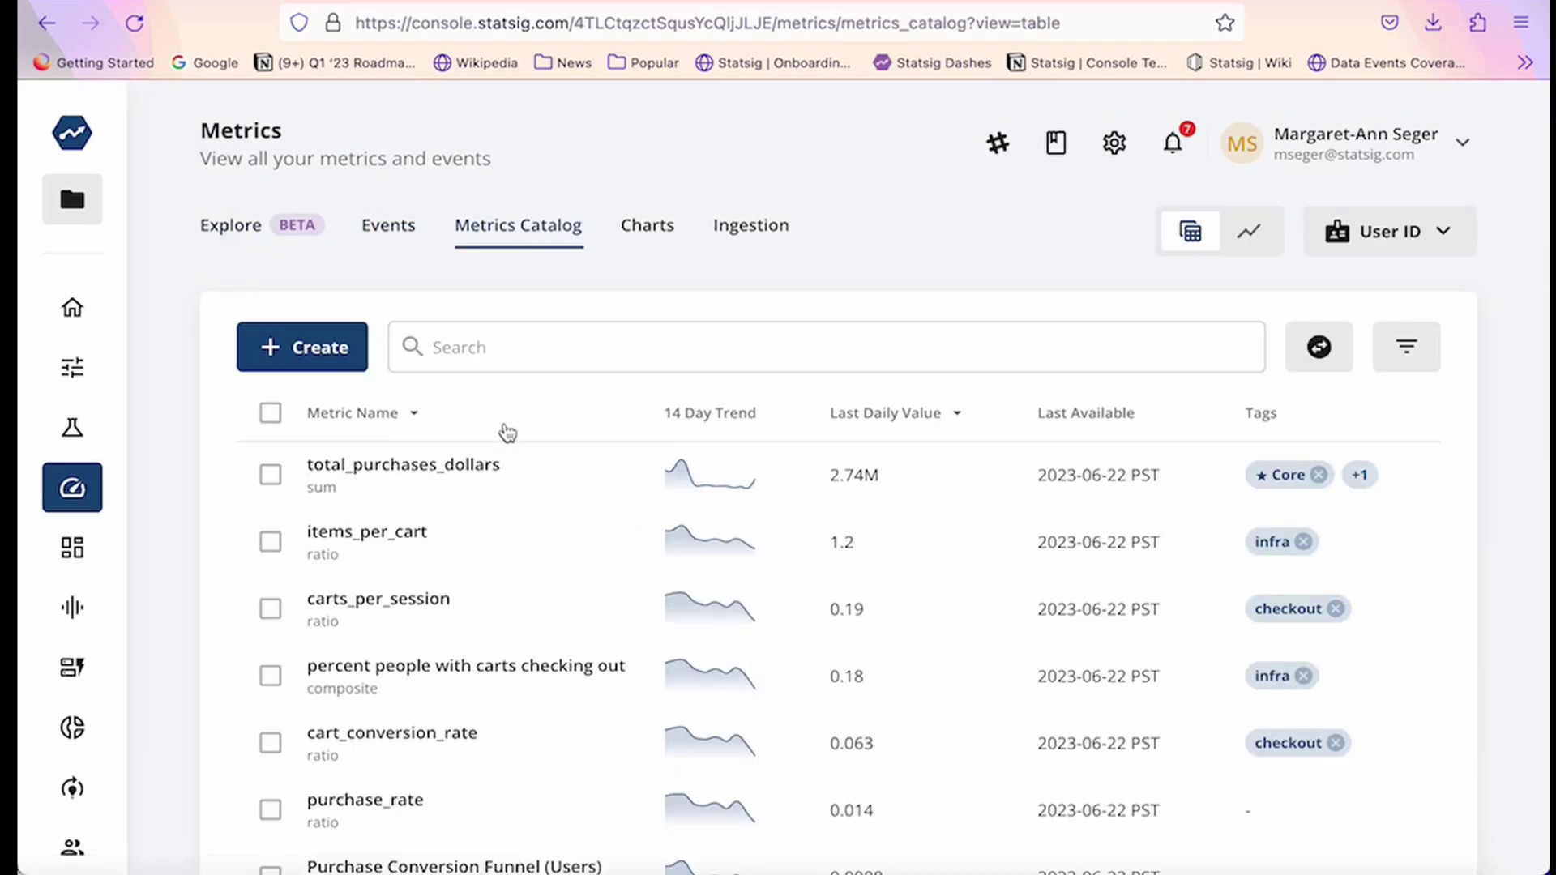
mouse_move(445, 473)
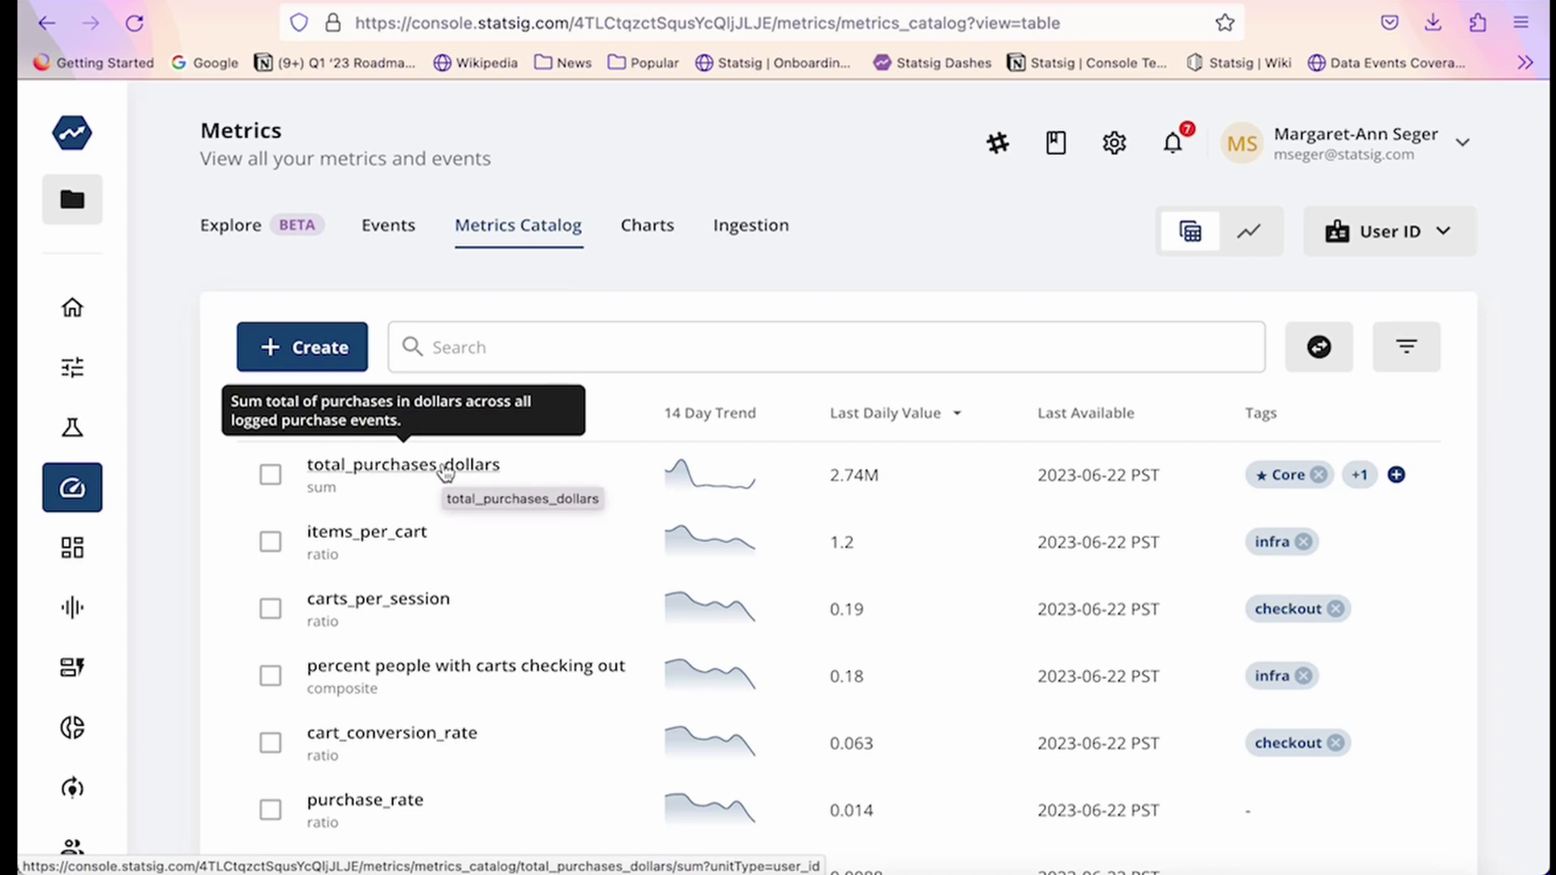
click(445, 473)
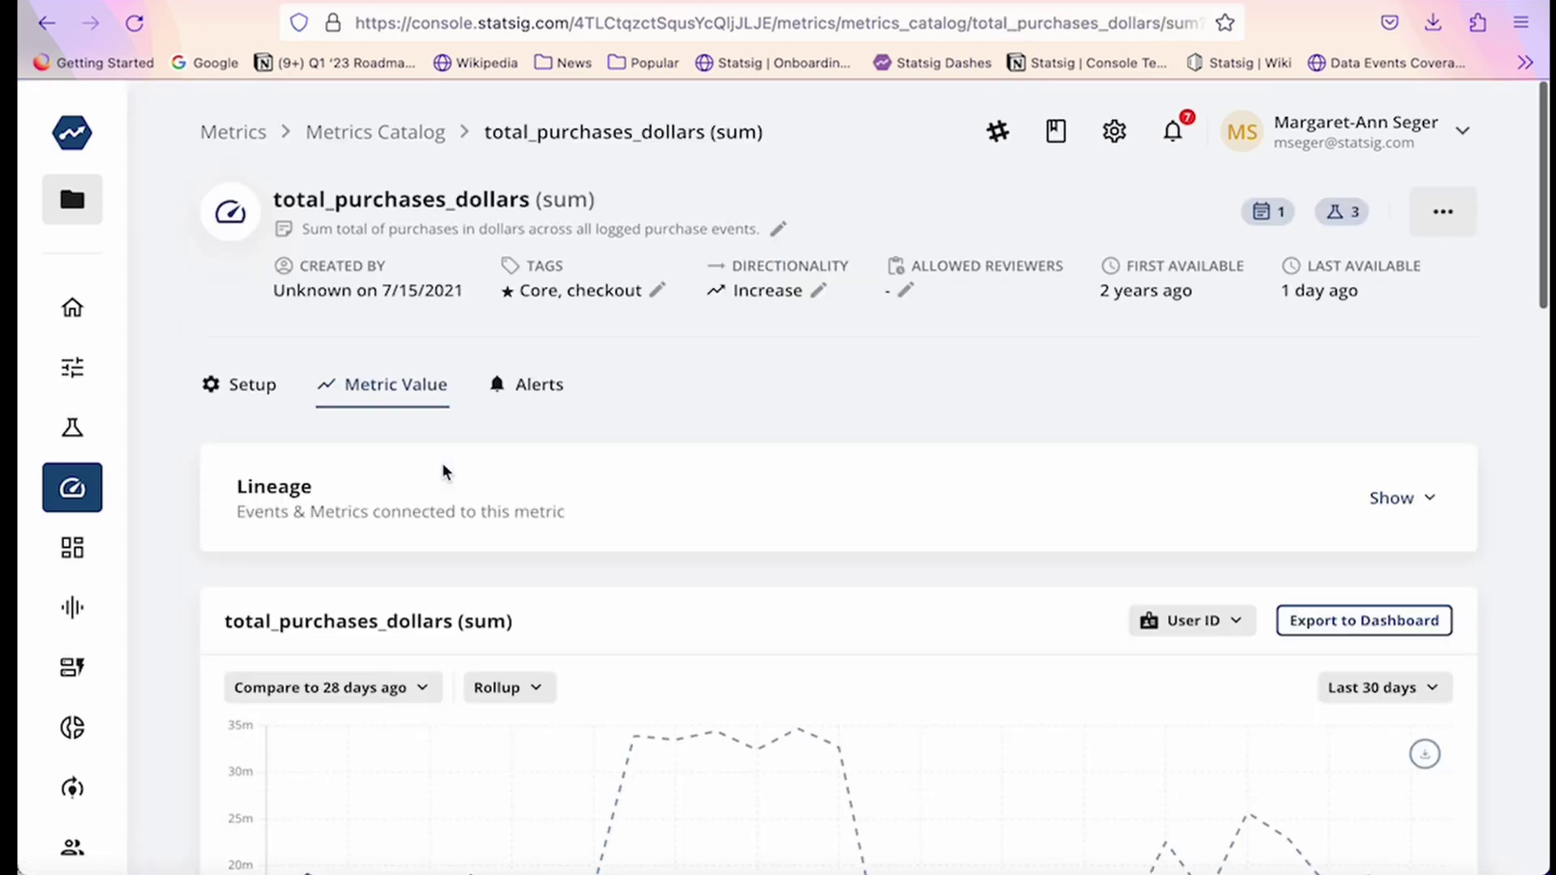
scroll(442, 464, down, 2)
scroll(443, 463, down, 3)
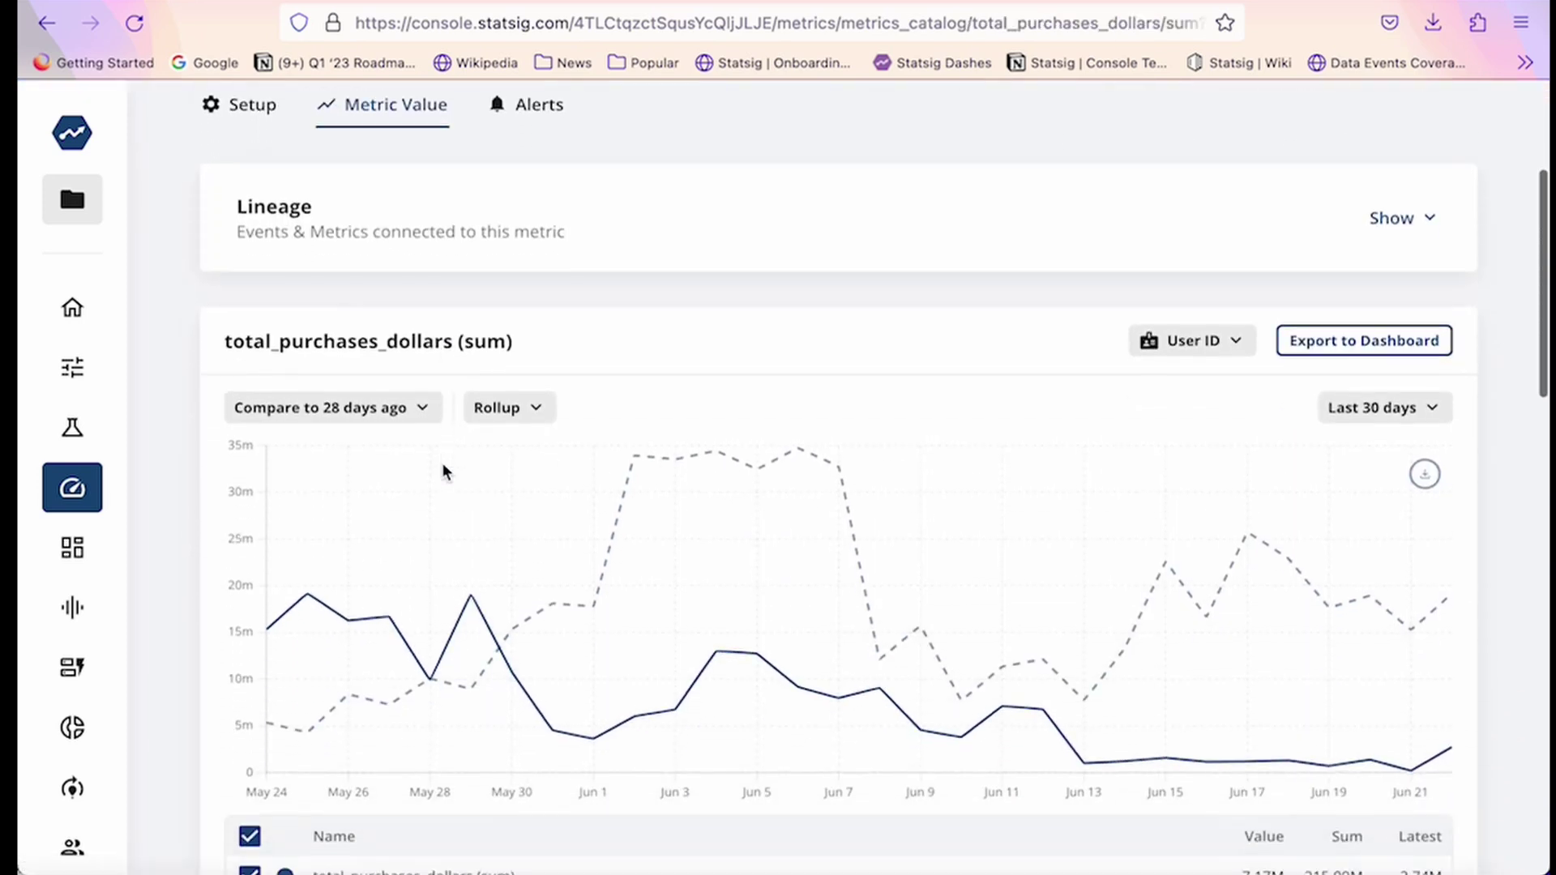
scroll(442, 464, down, 1)
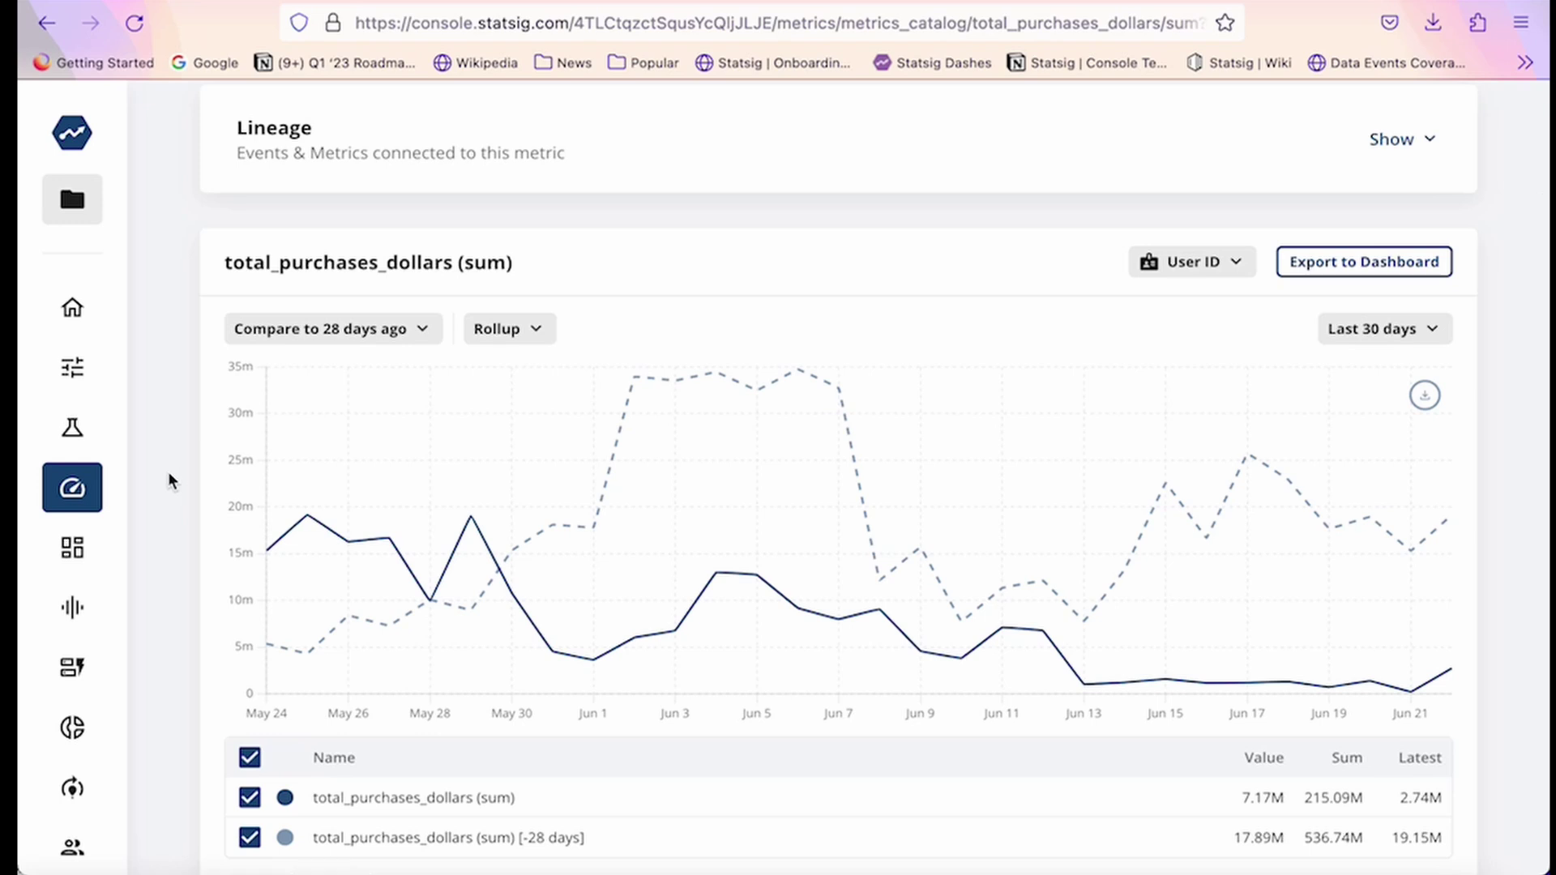
scroll(168, 470, up, 5)
click(351, 138)
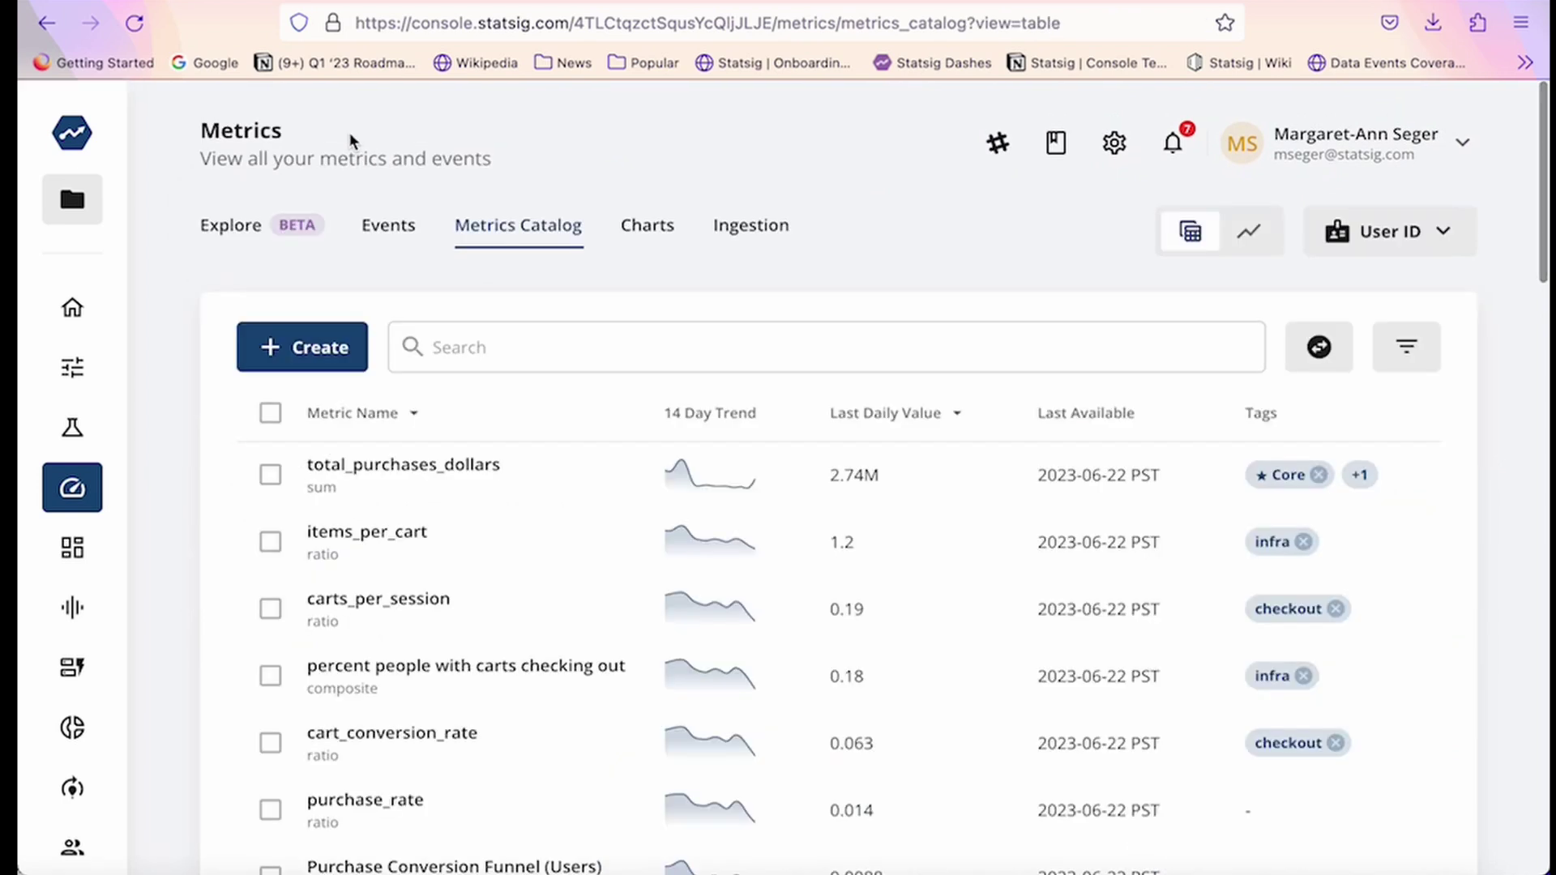
click(301, 348)
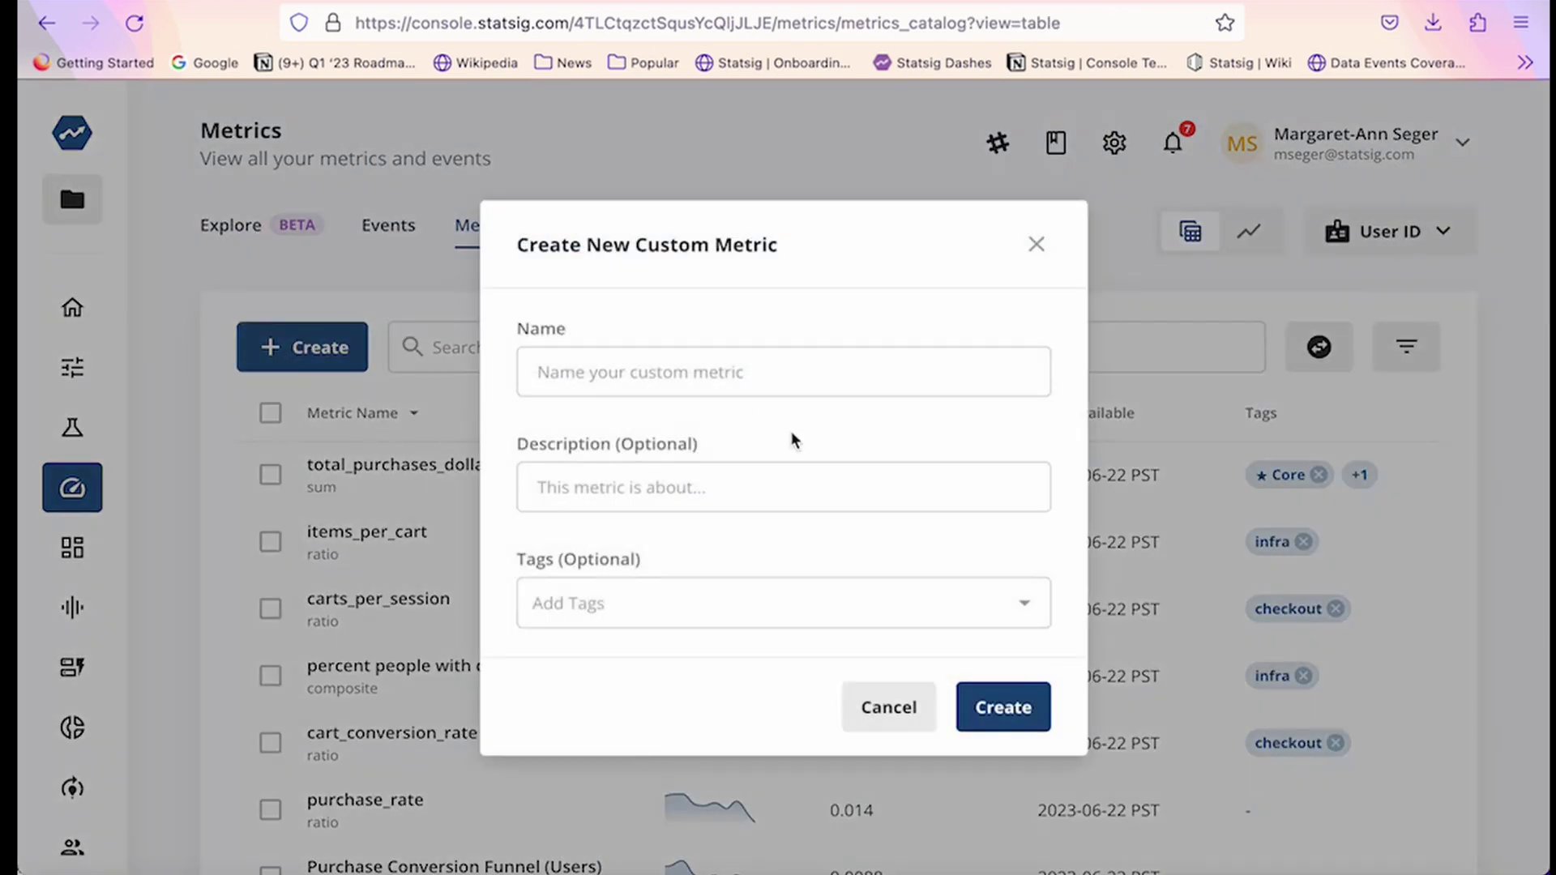
key(Escape)
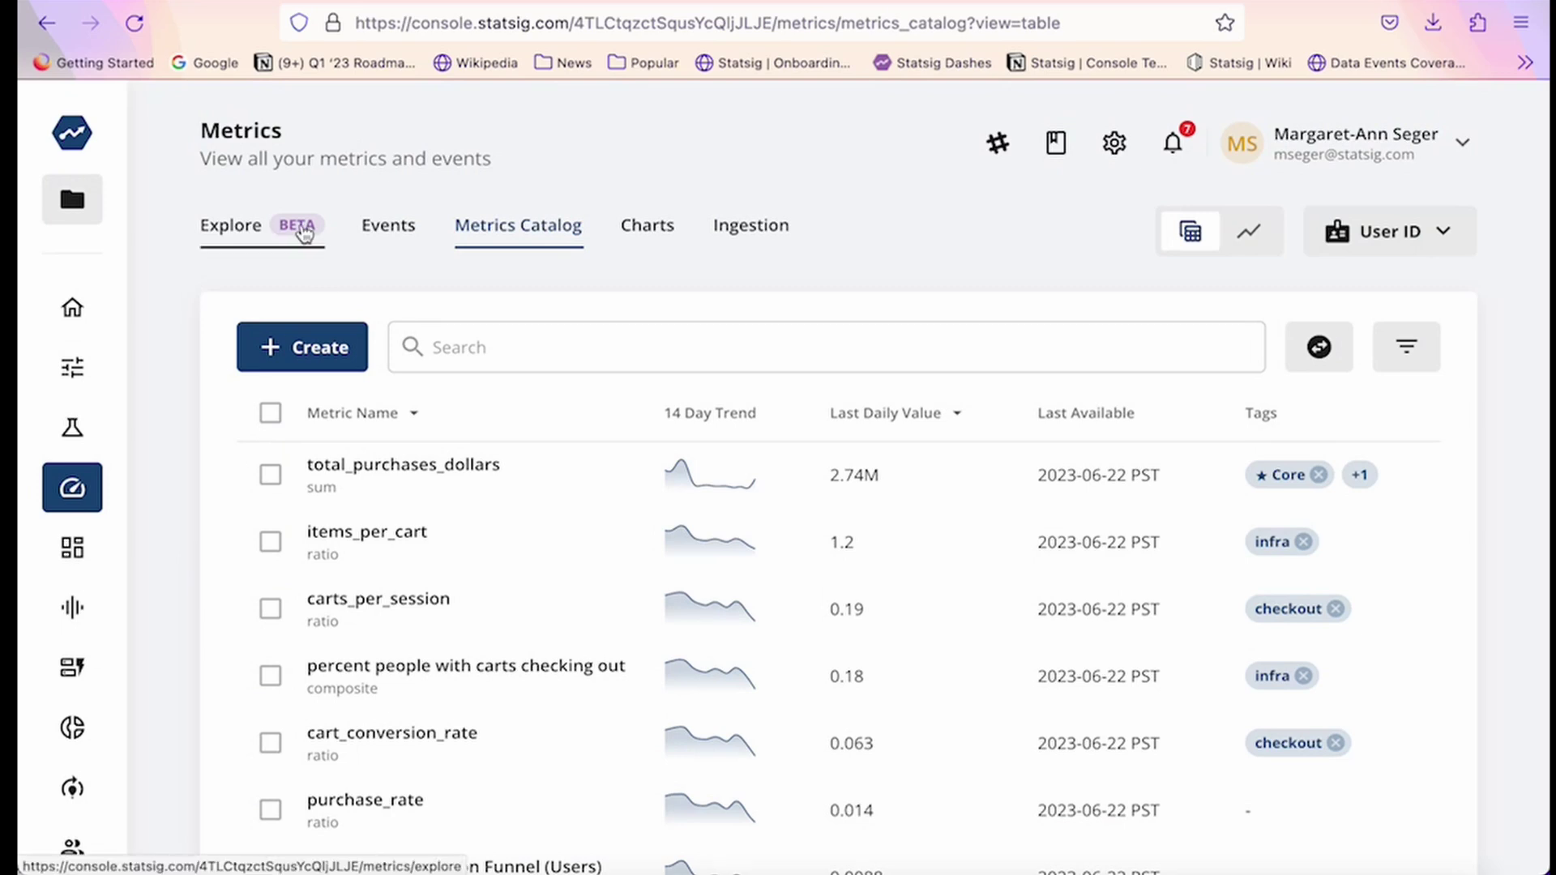
Set up an Explore query on add_to_cart with a filter on the value property
click(303, 233)
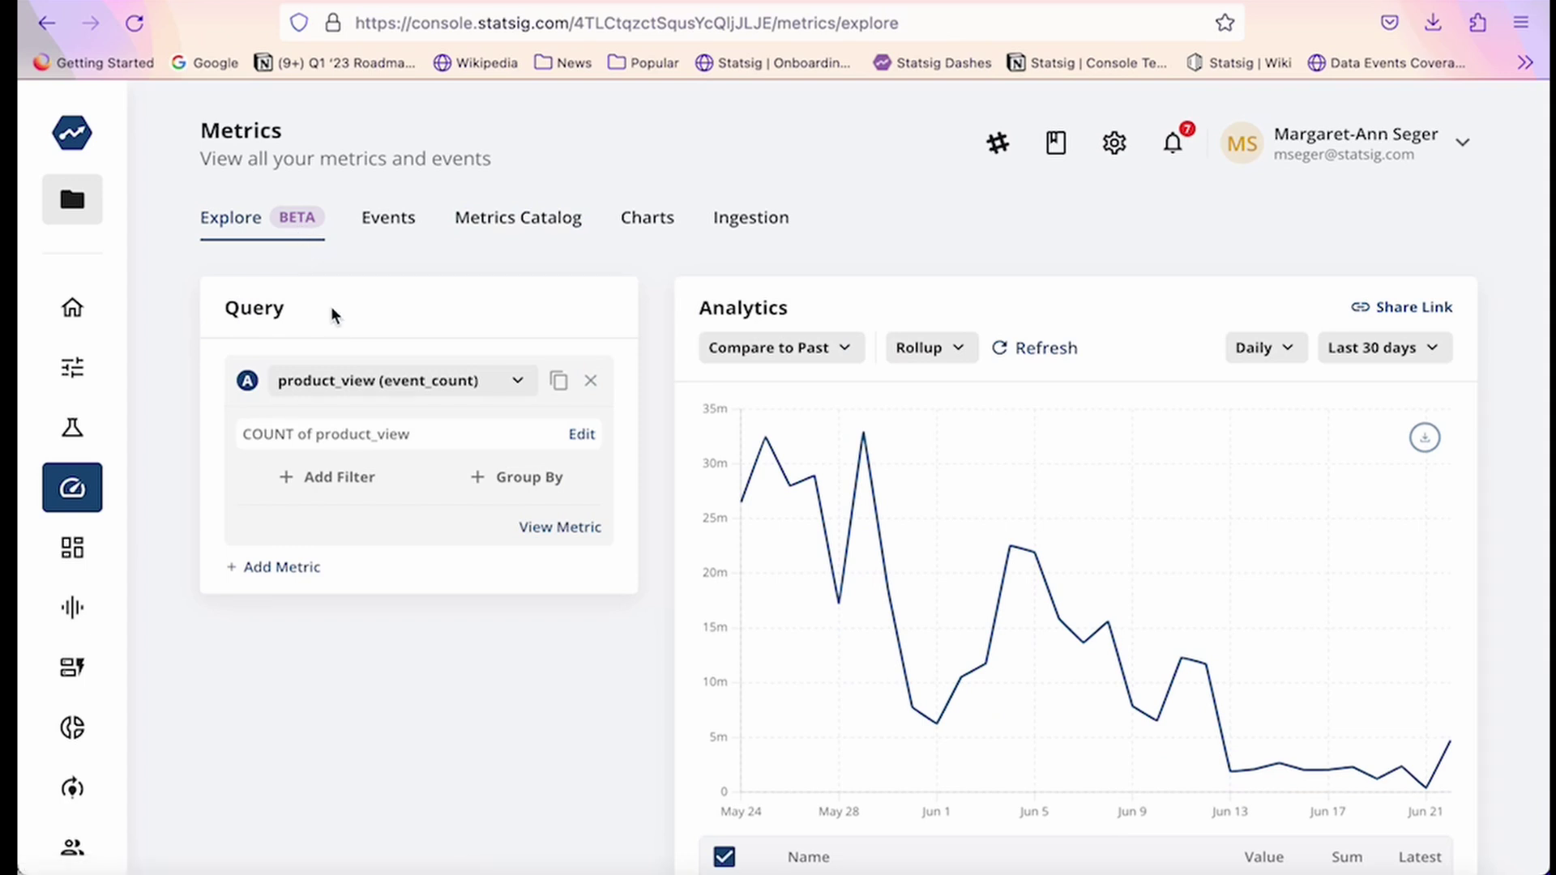
click(358, 382)
text(add_to)
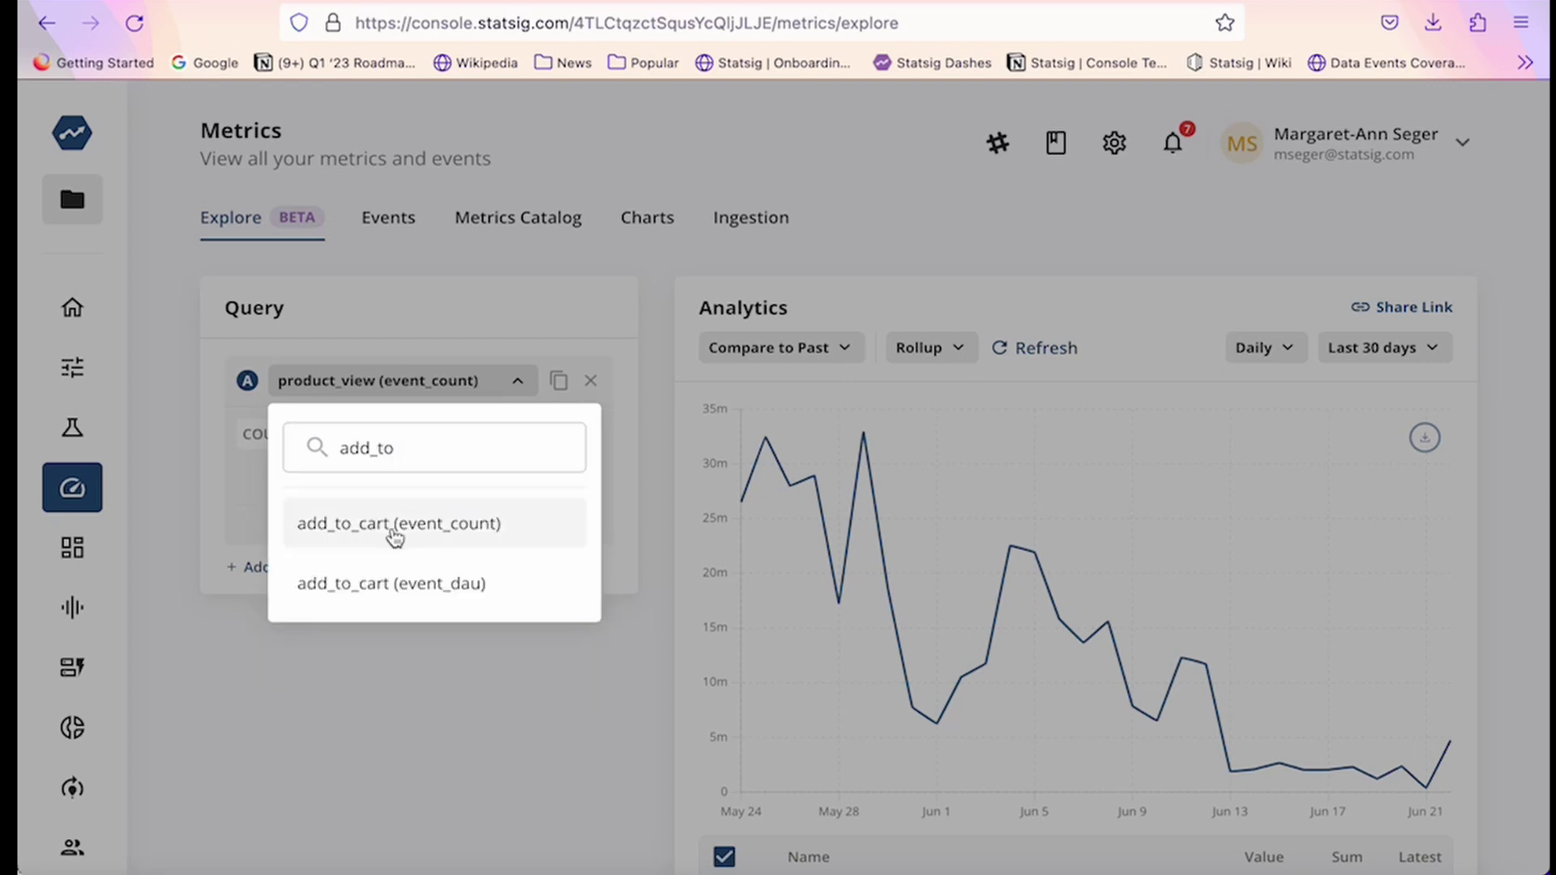
click(392, 528)
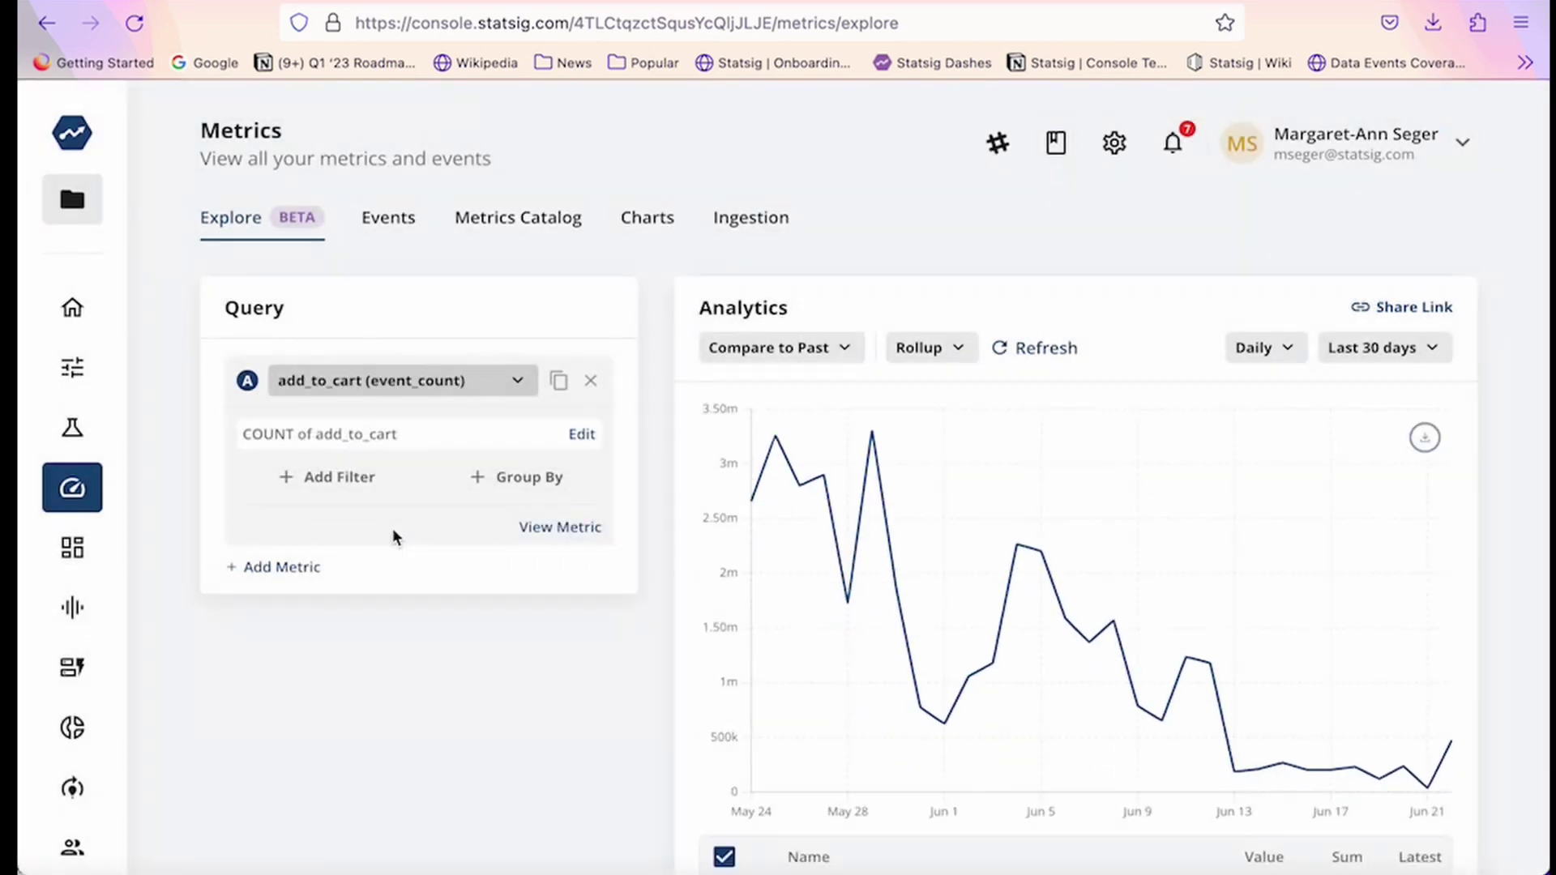
click(331, 481)
click(328, 479)
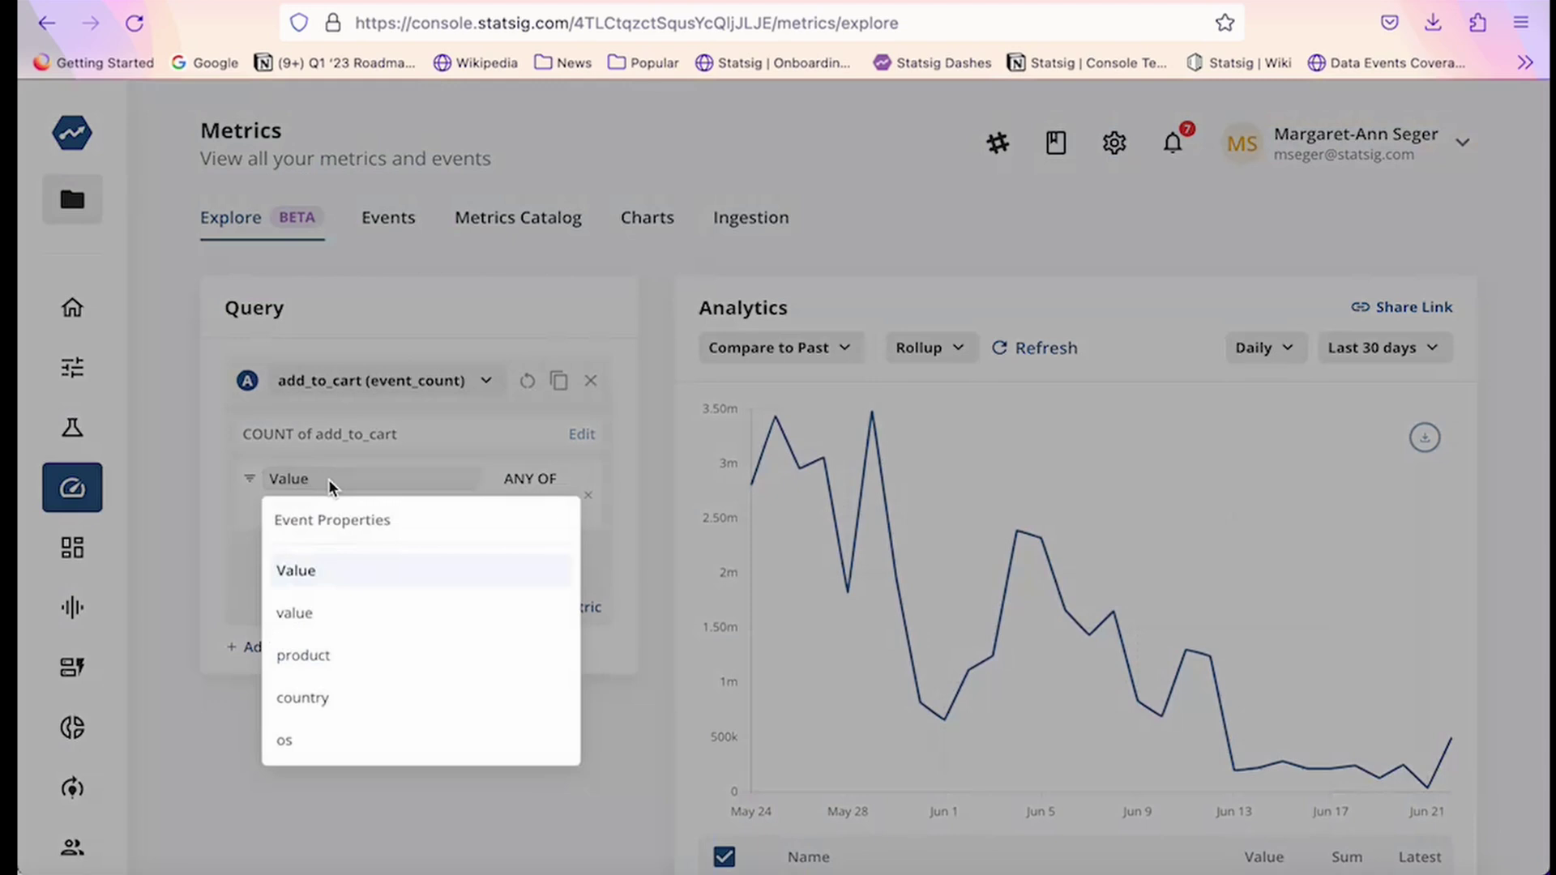
click(347, 615)
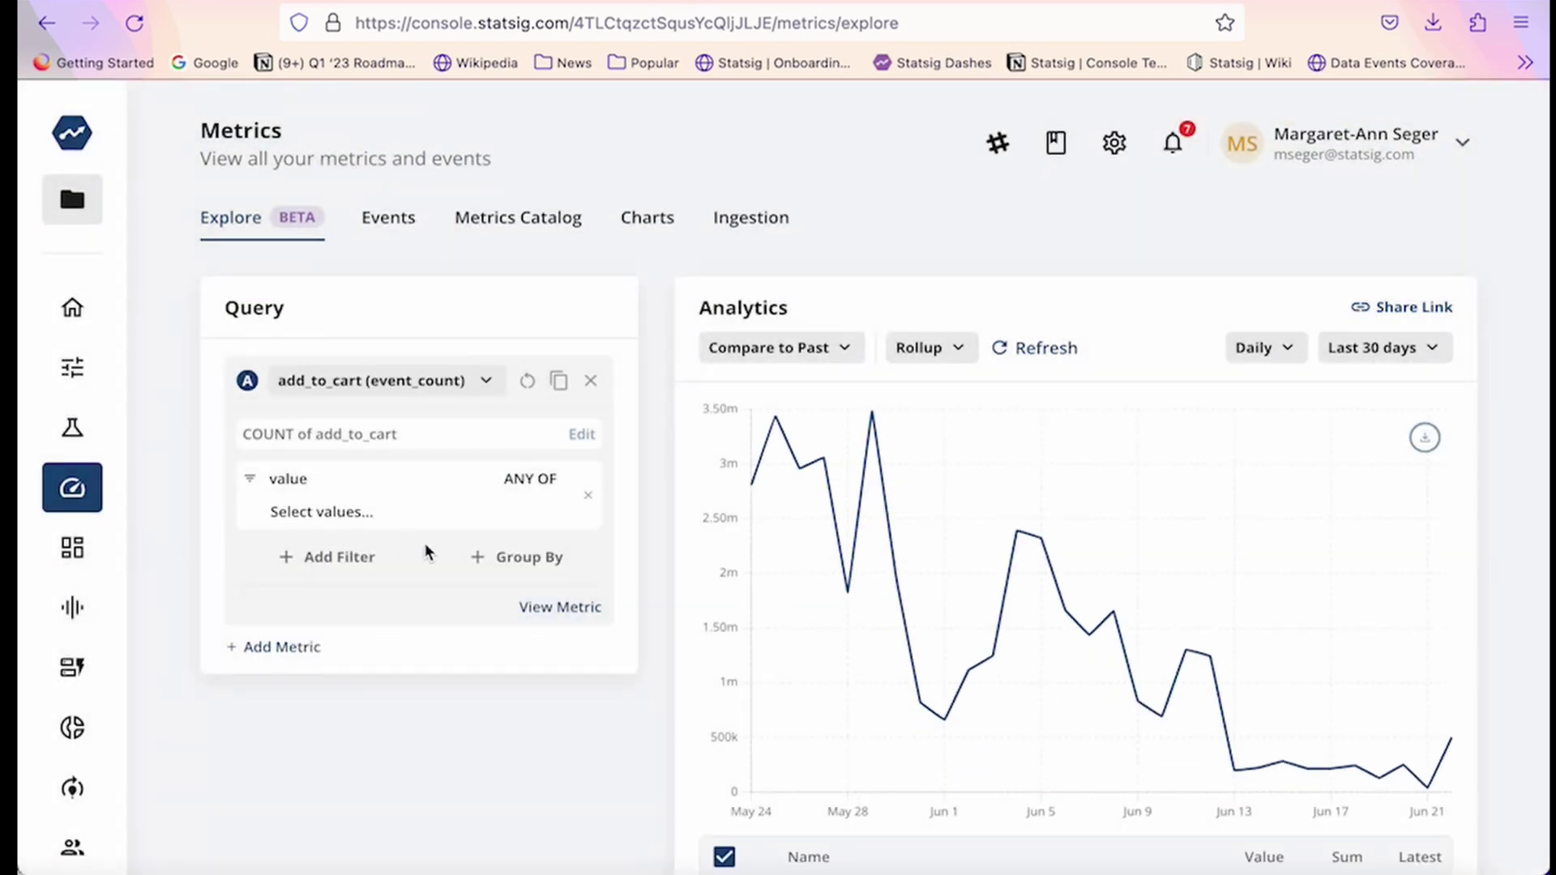
Group the results by country and chart them as 7-day rolling averages
click(527, 565)
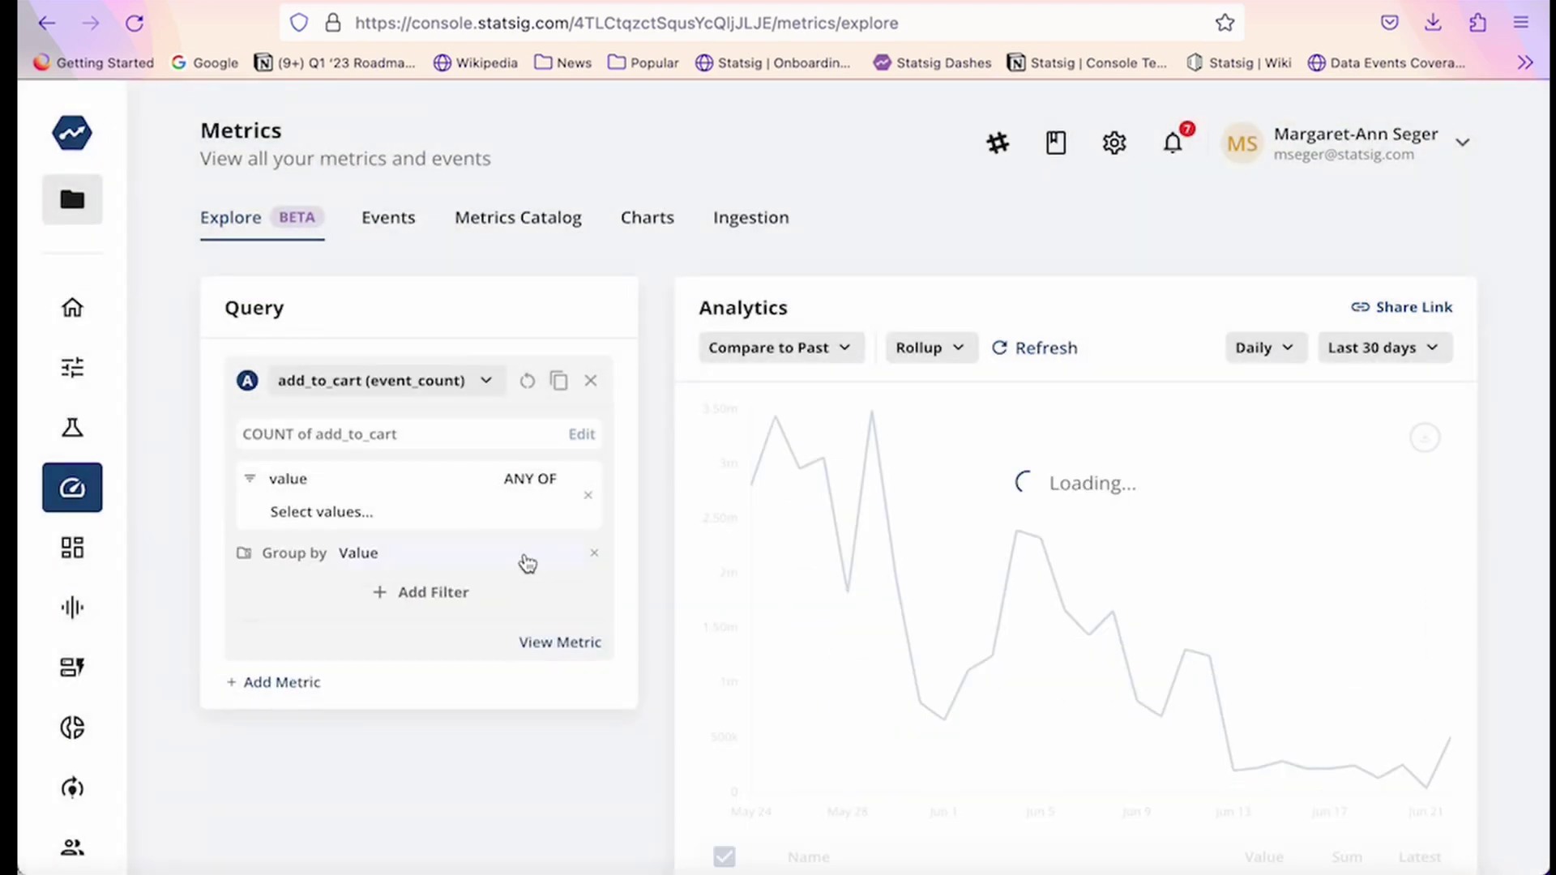
click(476, 552)
click(444, 647)
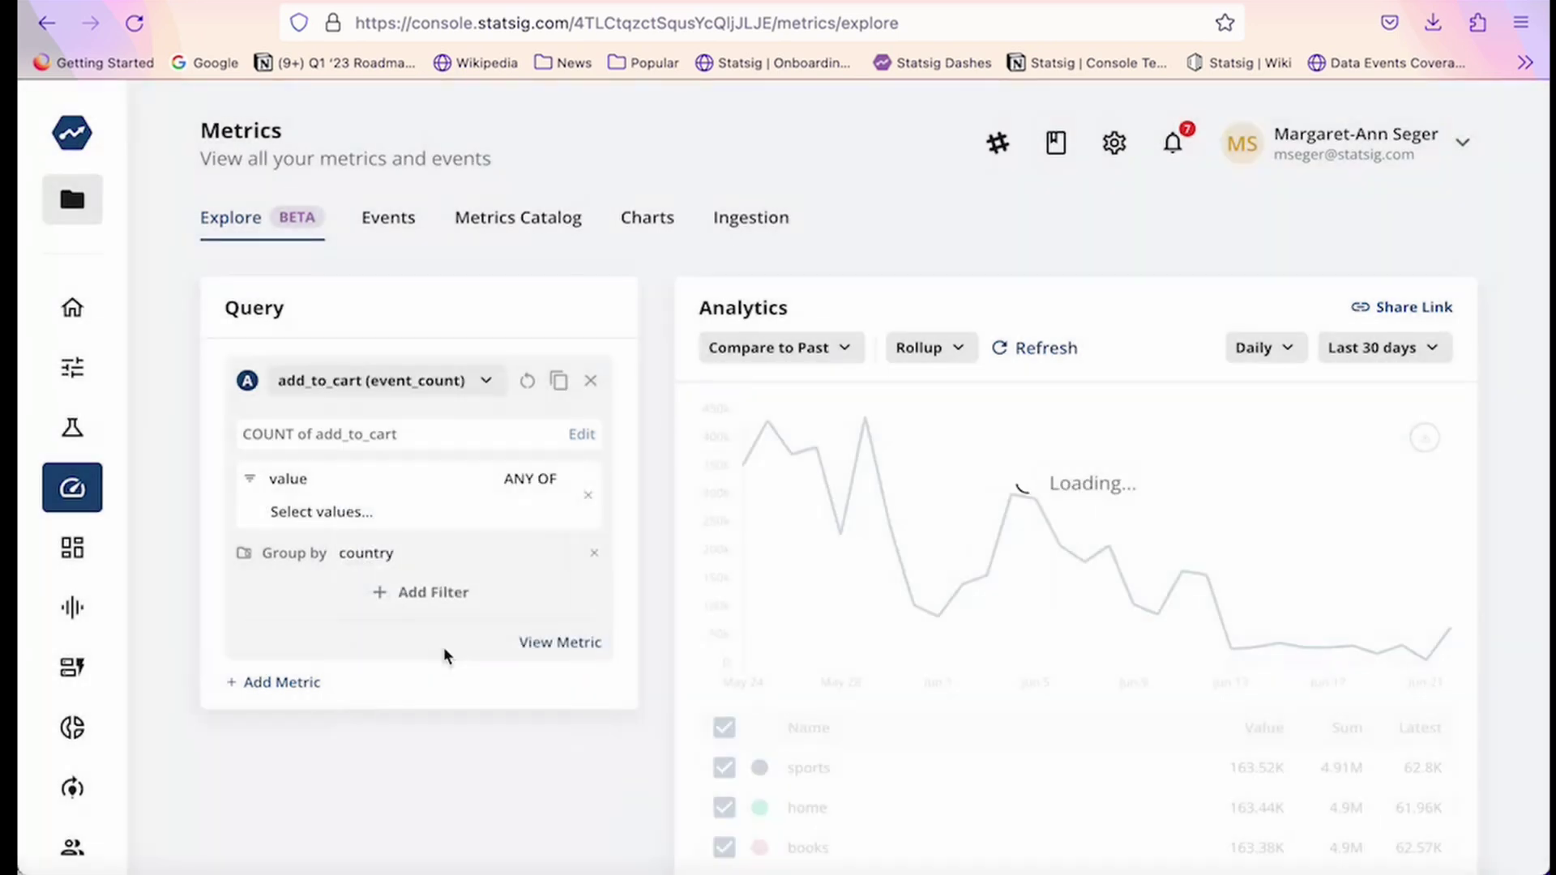
click(955, 358)
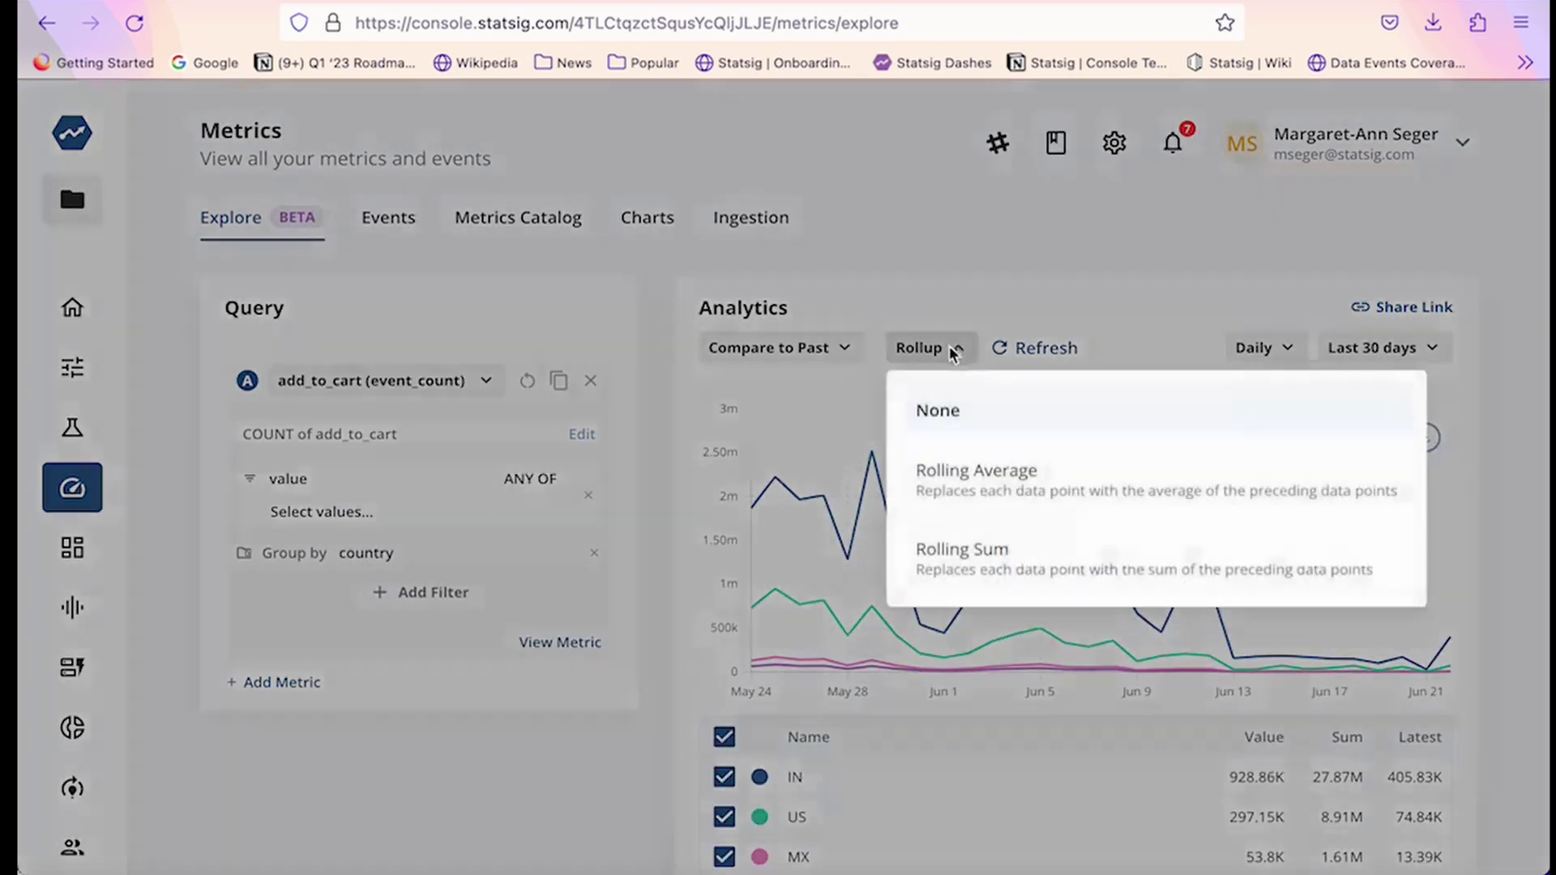
click(959, 485)
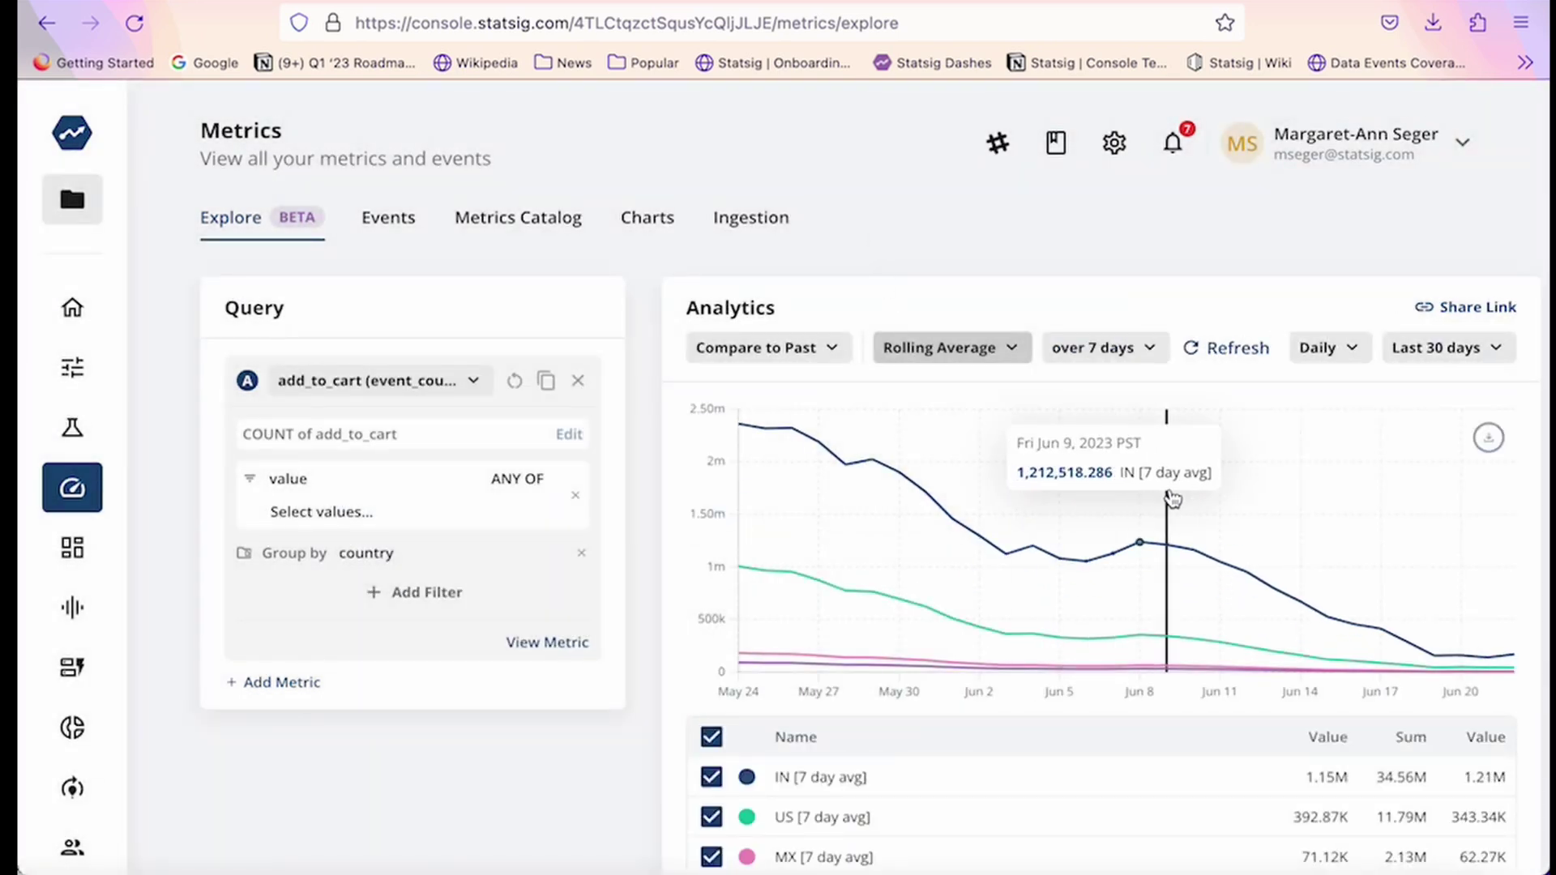